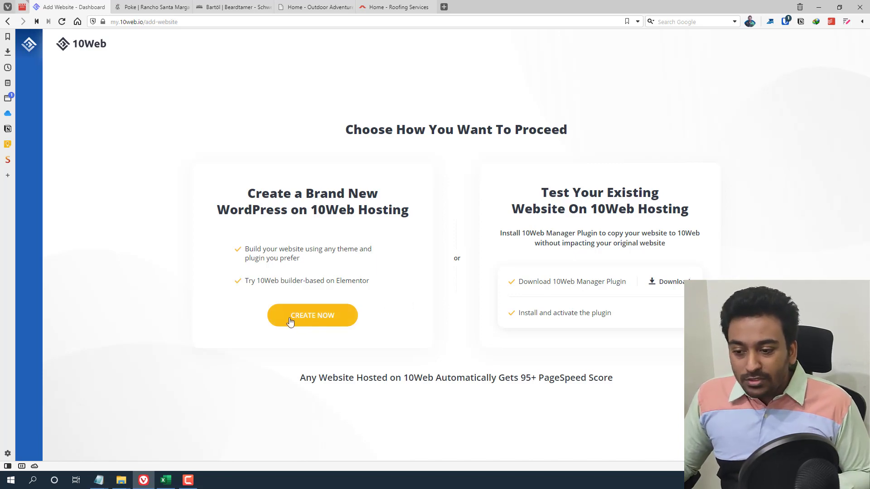
Create a new WordPress site with the default title and dismiss the Congrats popup.
left_click(312, 316)
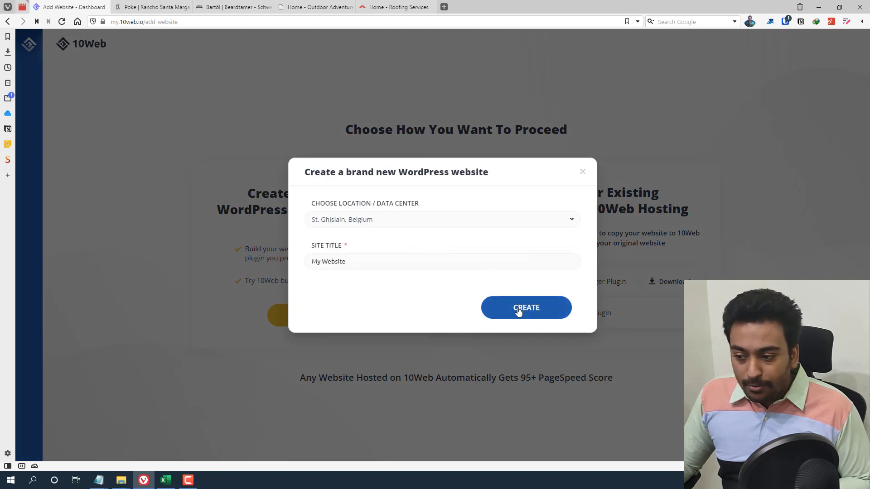
left_click(517, 309)
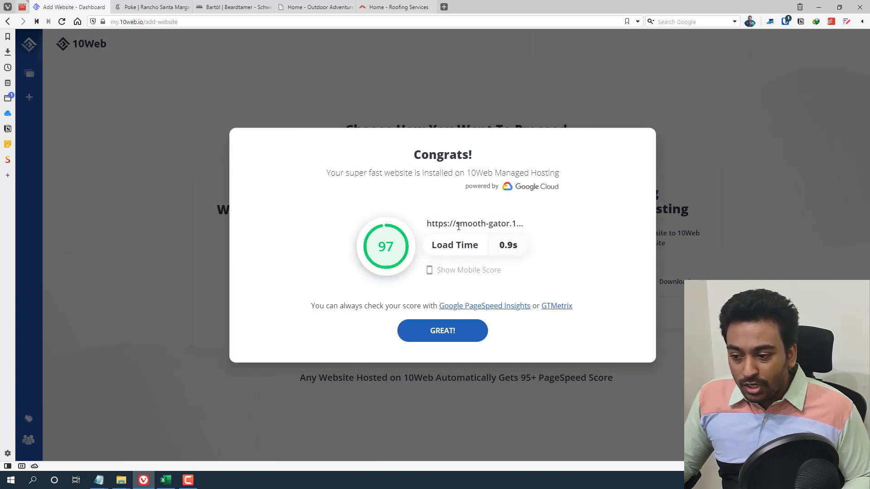
left_click(451, 328)
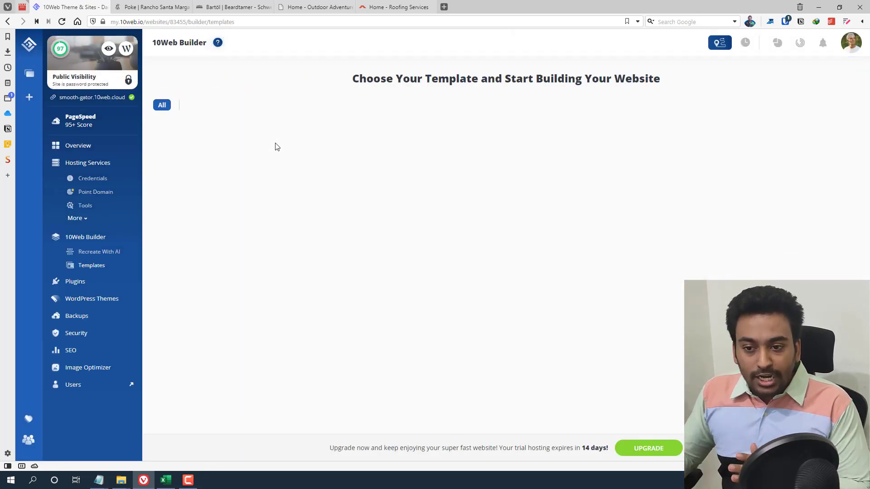
Open smooth-gator.10web.cloud in its own tab, then return to the 10Web template gallery.
left_click(77, 102)
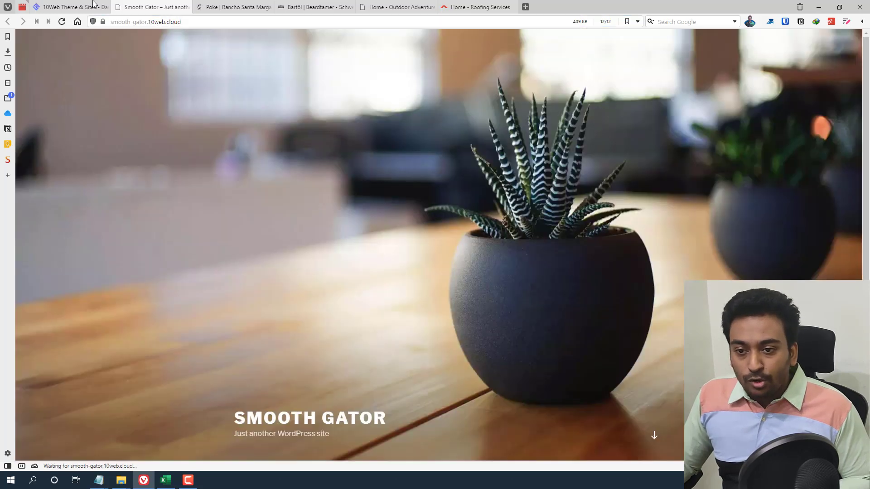
left_click(93, 7)
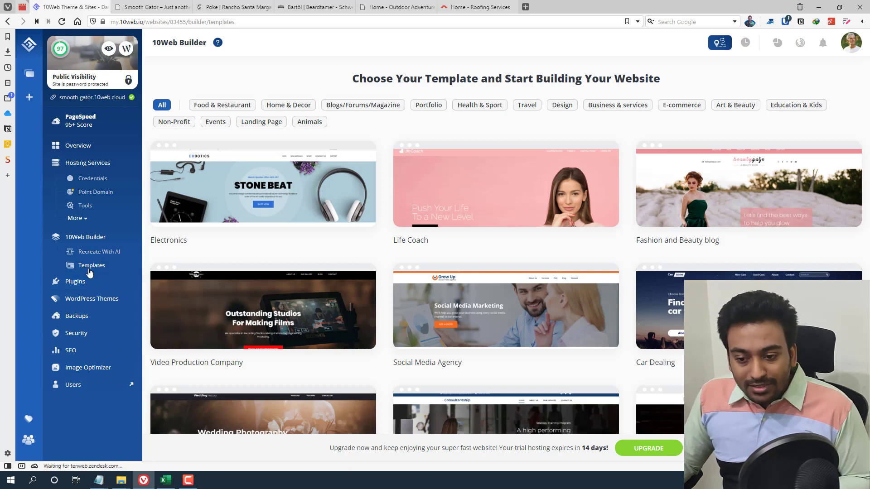
scroll(710, 235, "down", 10)
scroll(711, 236, "down", 5)
scroll(710, 235, "down", 2)
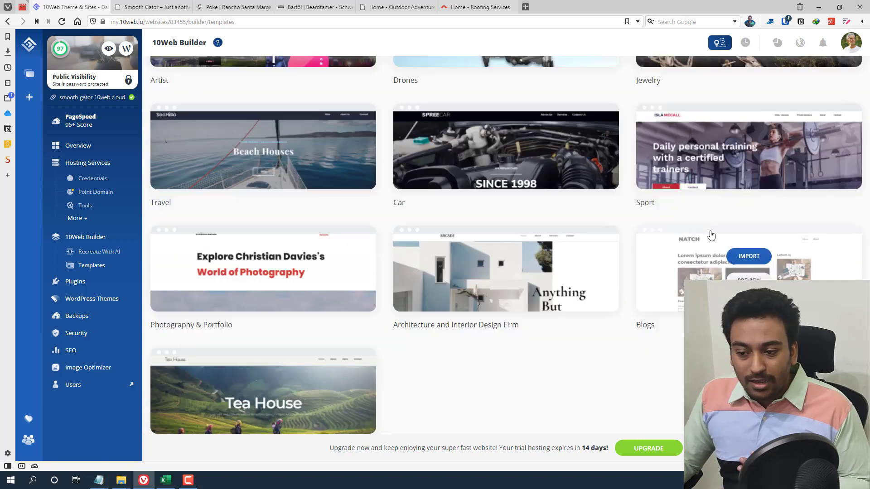
scroll(475, 222, "up", 3)
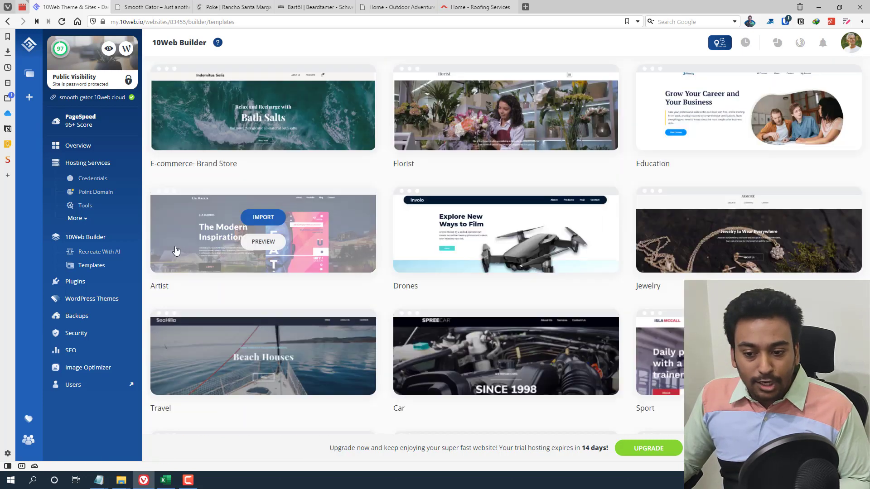
Open Recreate With AI and select the beardtamer.ch address in its tab.
left_click(111, 252)
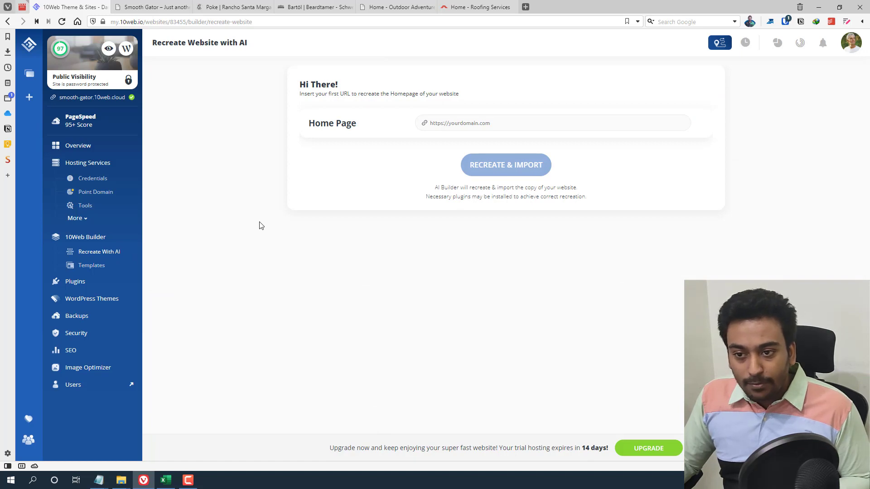
left_click(166, 4)
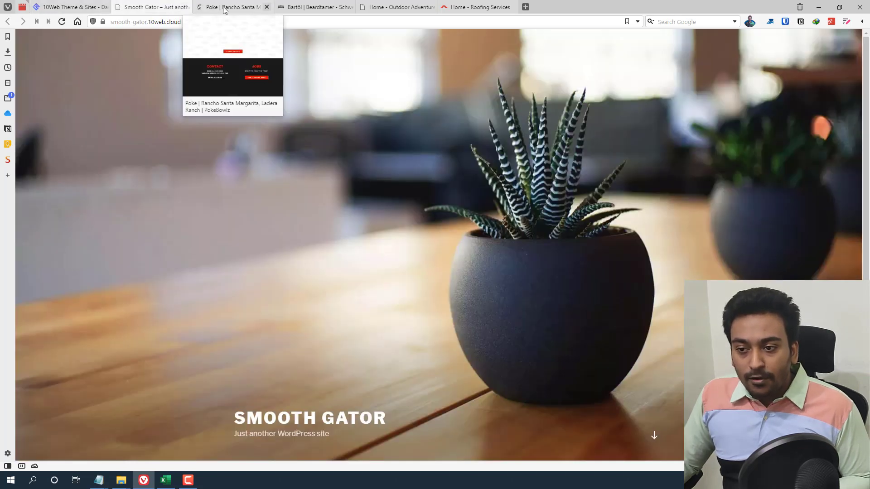
left_click(258, 6)
left_click(343, 7)
left_click(246, 8)
left_click(299, 8)
left_click(251, 21)
left_click(208, 171)
Paste the beardtamer.ch URL as the Home Page and start Recreate & Import.
key("ctrl+u")
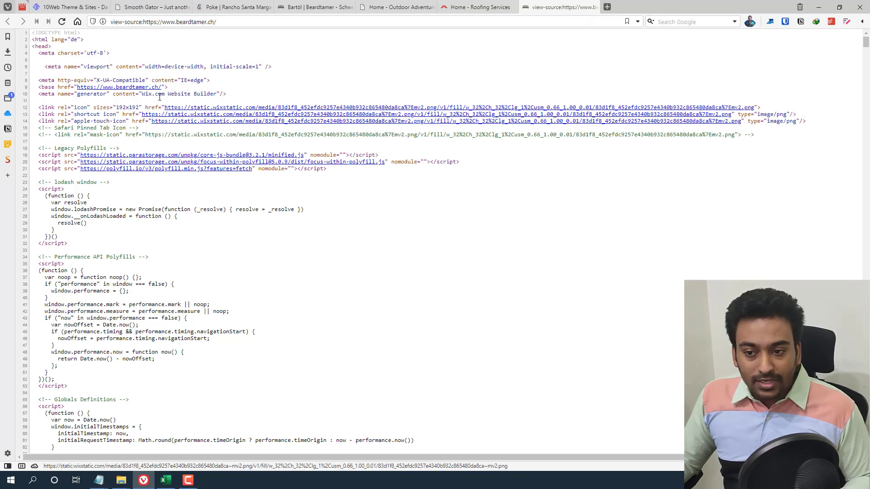
left_click(595, 7)
left_click(71, 7)
type("https://www.beardtamer.ch")
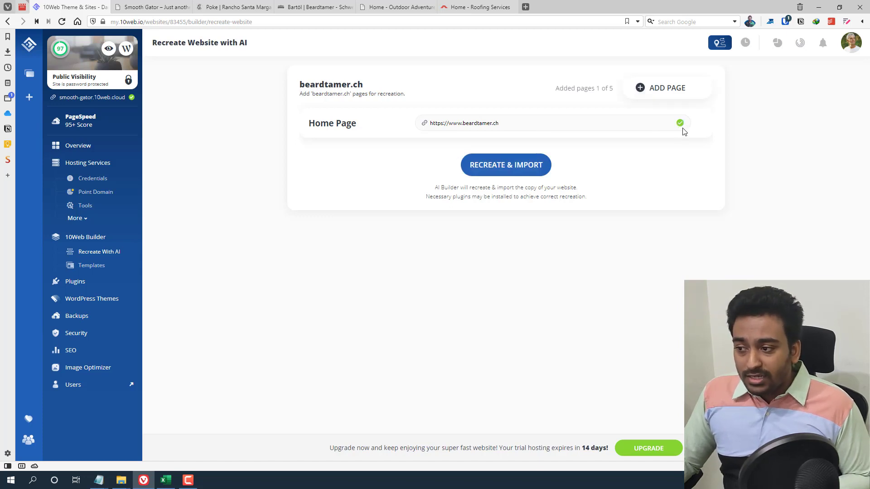
left_click(527, 173)
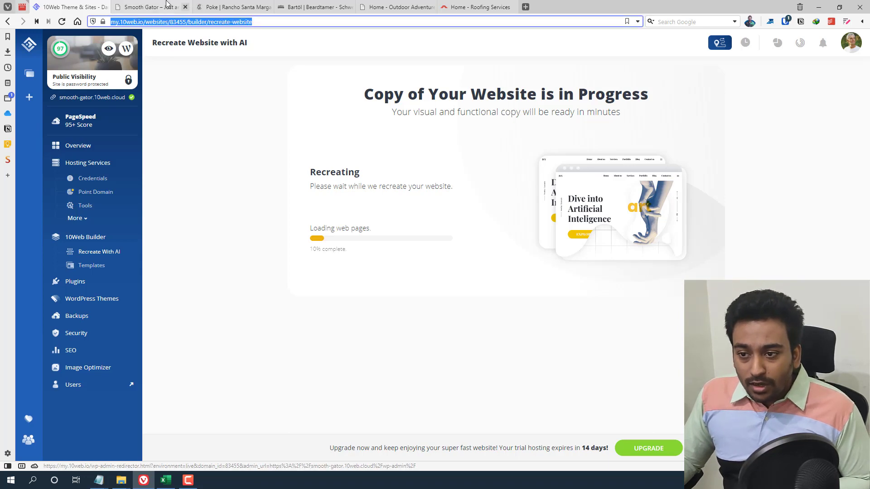
Glance at the Poke Bowlz tab, then return to the recreation progress page.
left_click(214, 6)
left_click(93, 5)
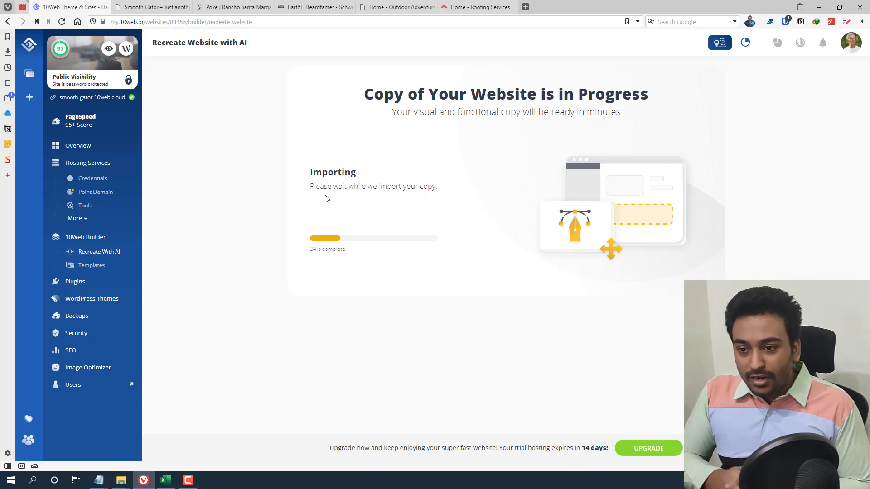
Browse the Beardtamer, Outdoor Adventure and Roofing Services tabs, then return to 10Web.
left_click(242, 9)
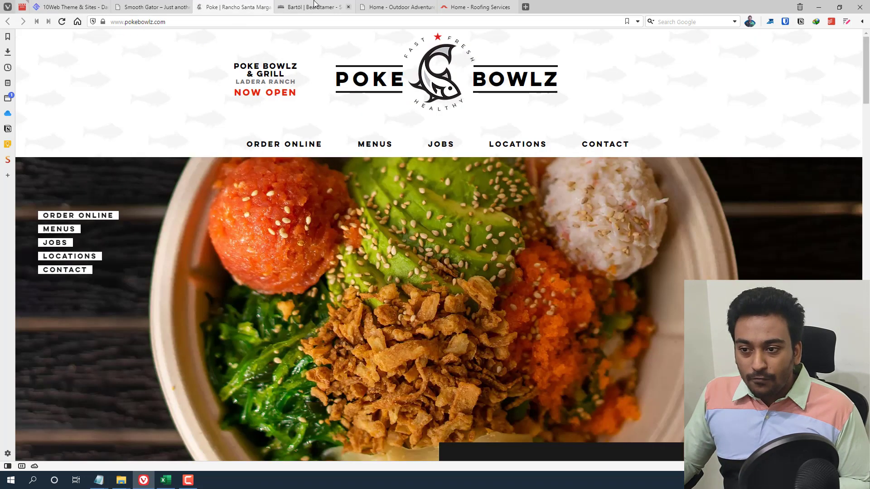
left_click(314, 5)
left_click(406, 8)
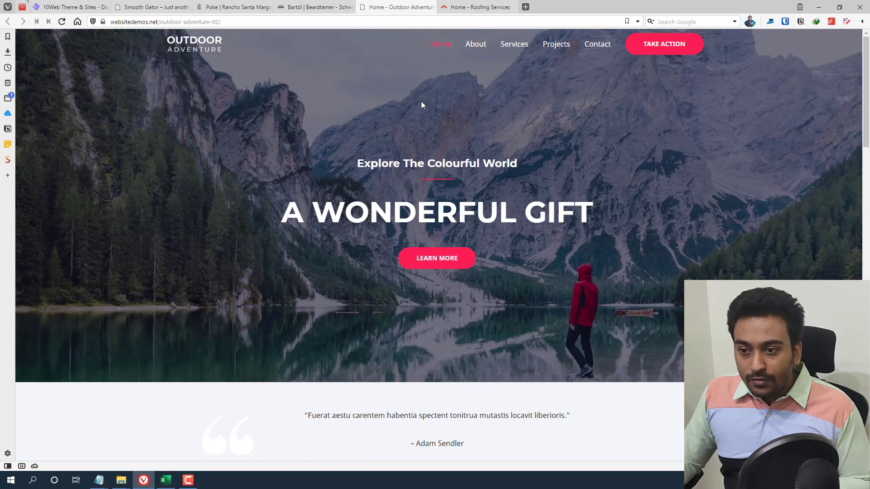
scroll(407, 60, "down", 1)
scroll(390, 106, "up", 1)
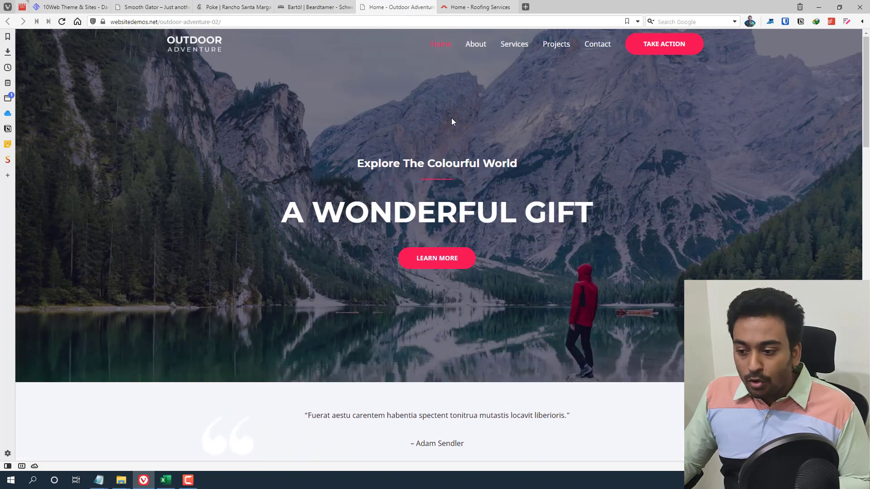
scroll(451, 121, "down", 5)
scroll(451, 121, "down", 4)
key("ctrl+Tab")
scroll(454, 100, "down", 1)
scroll(453, 101, "down", 2)
left_click(393, 4)
scroll(365, 101, "down", 2)
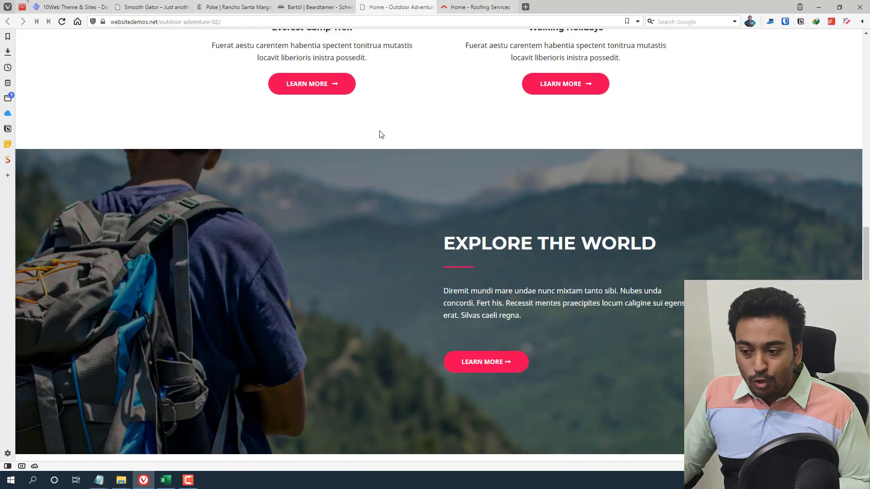
scroll(379, 134, "up", 3)
scroll(380, 131, "up", 5)
left_click(71, 7)
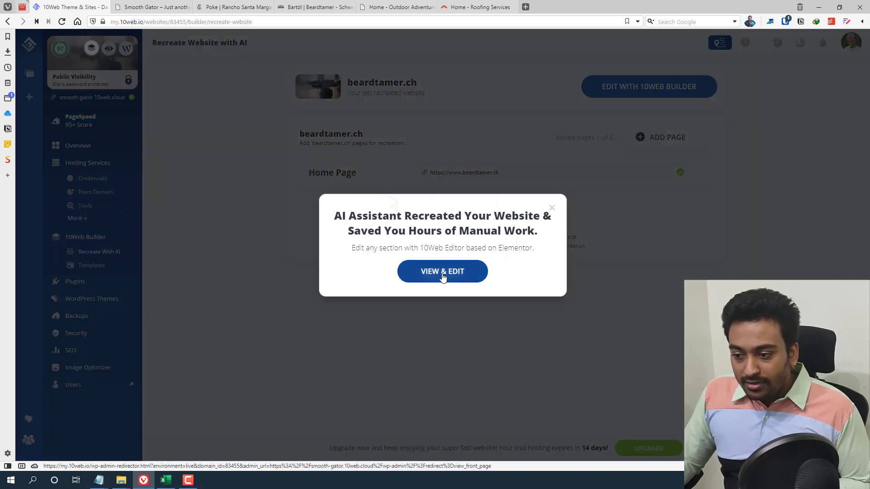
Open the site via View & Edit, reload the Smooth Gator tab and close the extra tab.
left_click(443, 272)
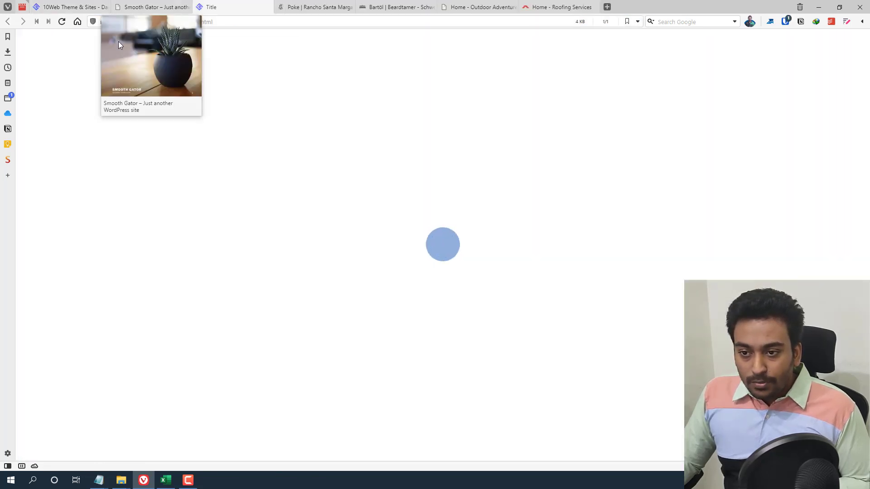
left_click(183, 10)
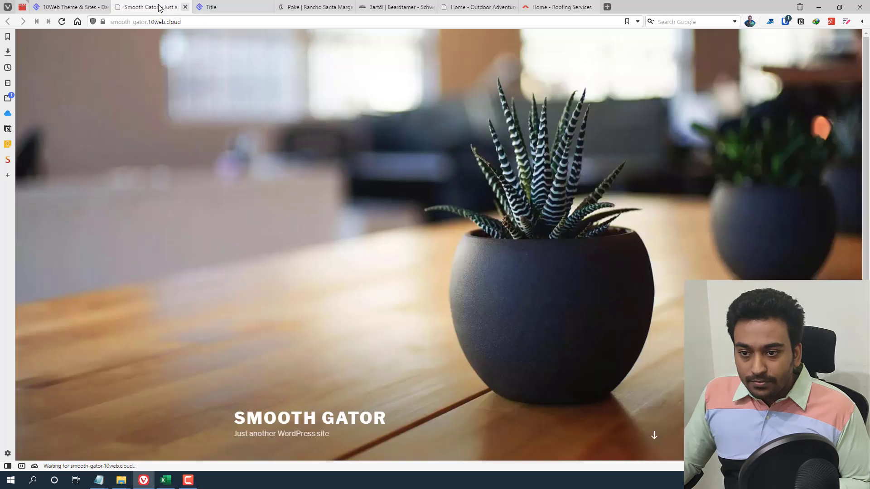
left_click(61, 22)
left_click(225, 7)
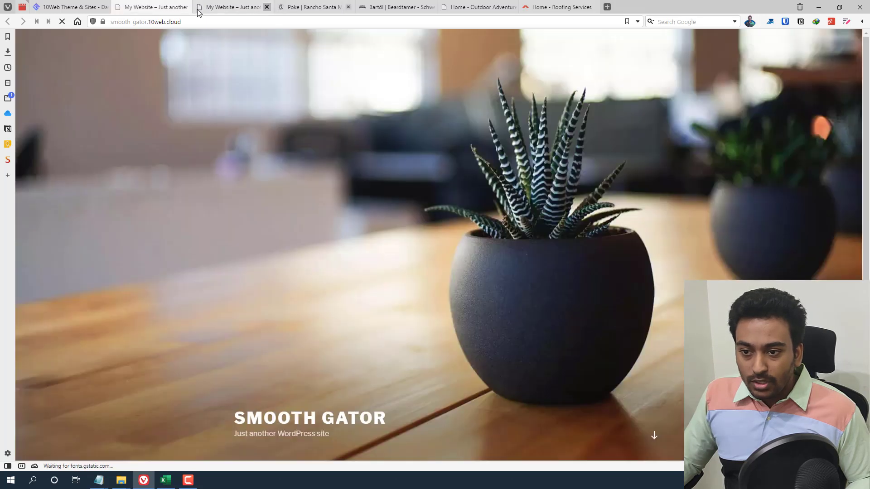
left_click(267, 7)
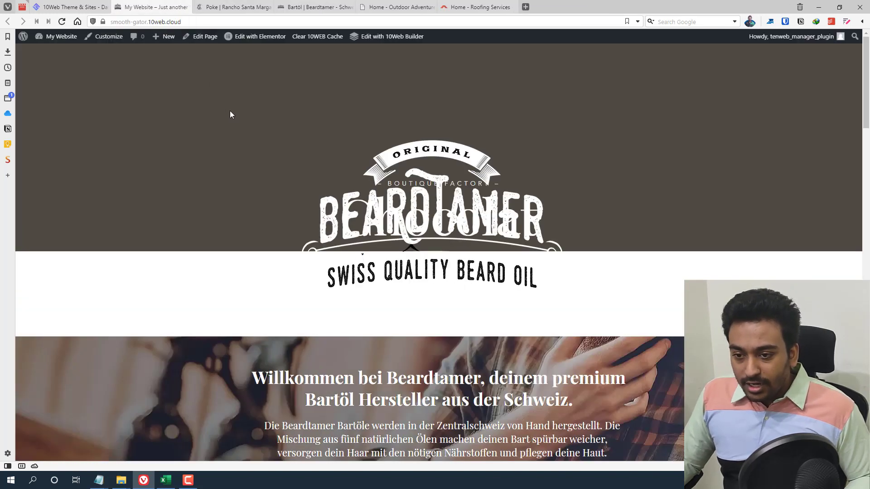
scroll(229, 110, "down", 2)
scroll(230, 114, "down", 3)
scroll(328, 154, "down", 1)
scroll(294, 147, "up", 5)
Reload the recreated homepage and move the original Beardtamer tab next to it.
left_click(62, 36)
left_click(228, 7)
left_click(299, 6)
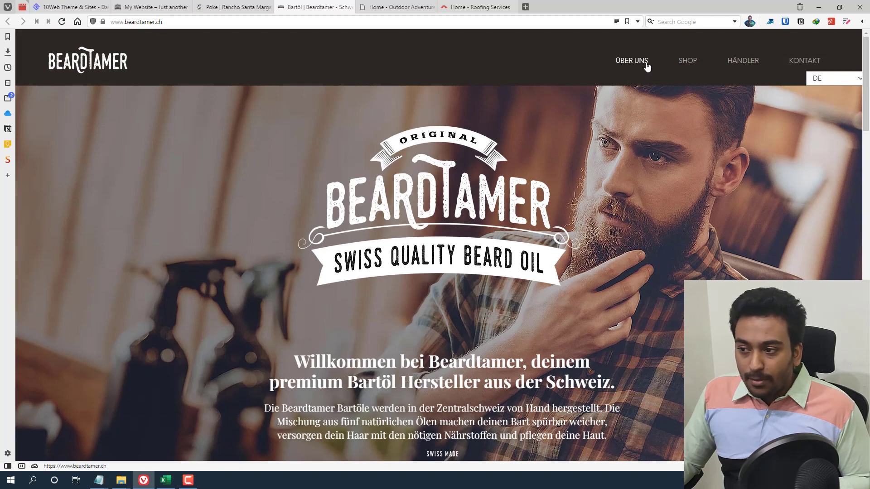
left_click(168, 4)
scroll(334, 146, "down", 2)
scroll(334, 145, "down", 4)
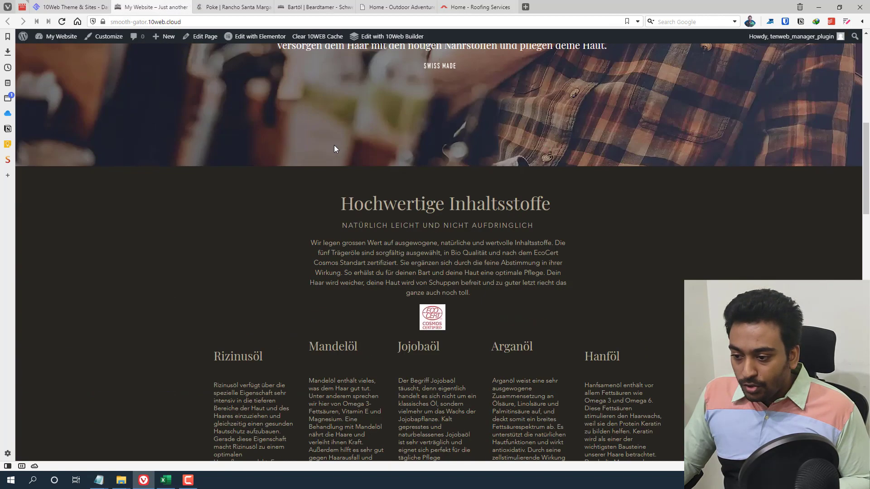
scroll(382, 224, "down", 2)
left_click(205, 3)
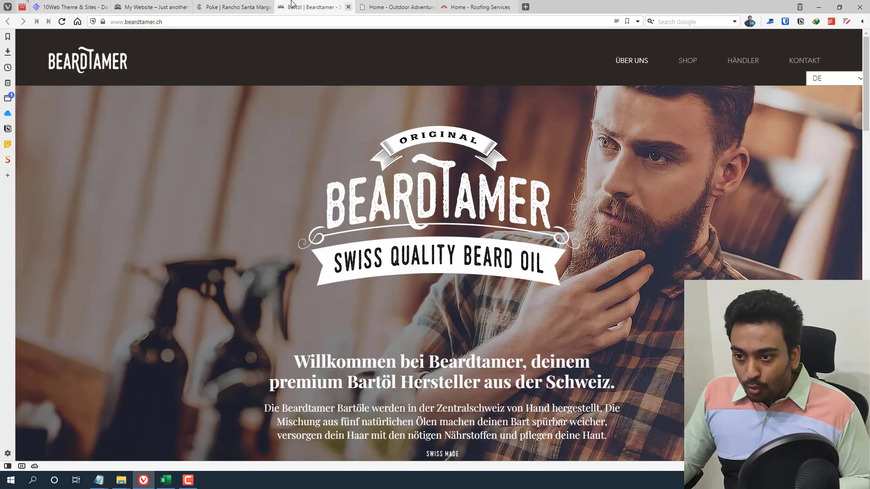
left_click_drag(299, 7, 231, 7)
scroll(269, 154, "down", 3)
scroll(269, 155, "down", 4)
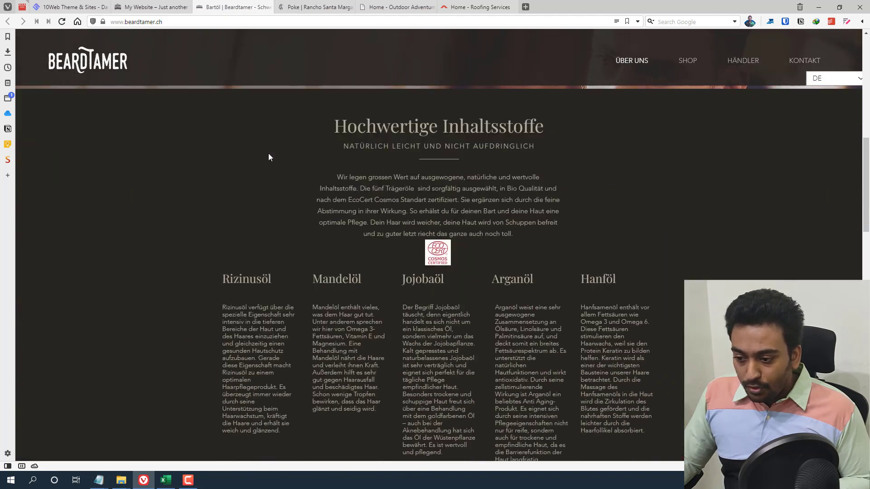
scroll(269, 155, "down", 1)
scroll(268, 154, "up", 1)
scroll(268, 153, "up", 1)
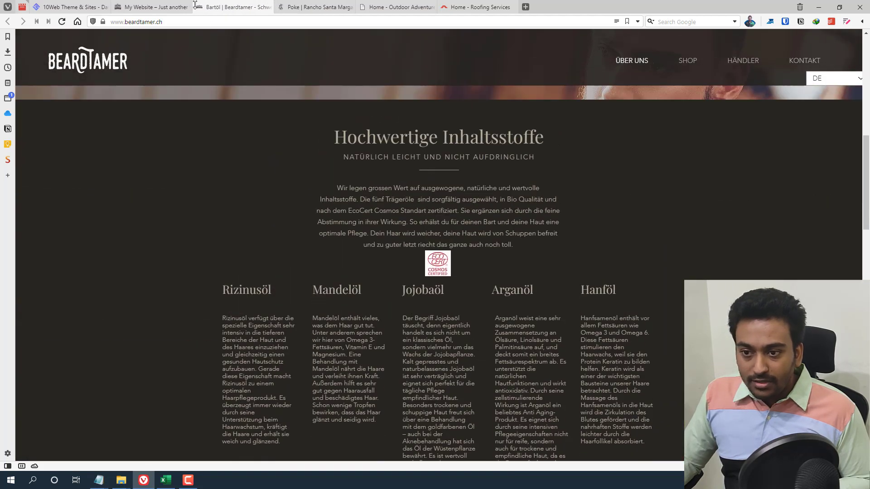
Alternate between the recreated and original Beardtamer pages, ending on the recreated one.
left_click(173, 4)
scroll(379, 218, "down", 2)
scroll(378, 218, "down", 2)
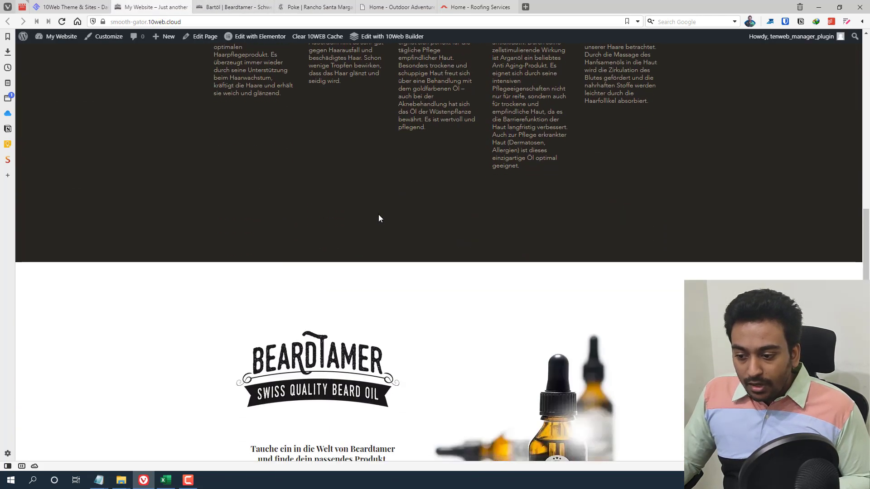
scroll(379, 219, "down", 2)
scroll(311, 155, "down", 1)
key("ctrl+Tab")
scroll(285, 189, "down", 3)
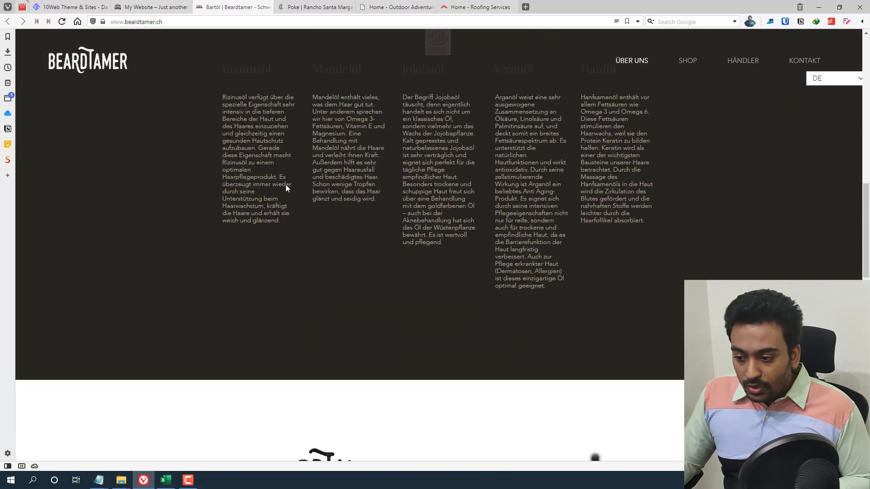
scroll(285, 188, "down", 3)
scroll(285, 188, "down", 2)
key("ctrl+shift+Tab")
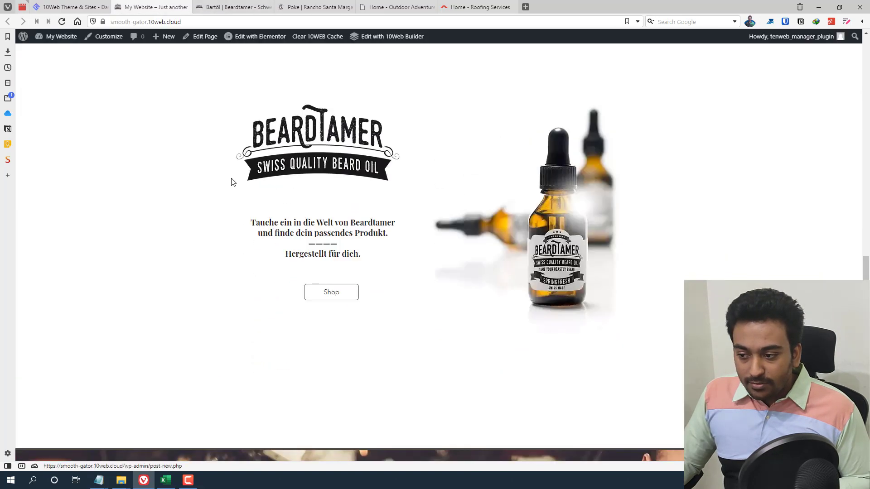
scroll(233, 189, "down", 3)
scroll(233, 187, "down", 4)
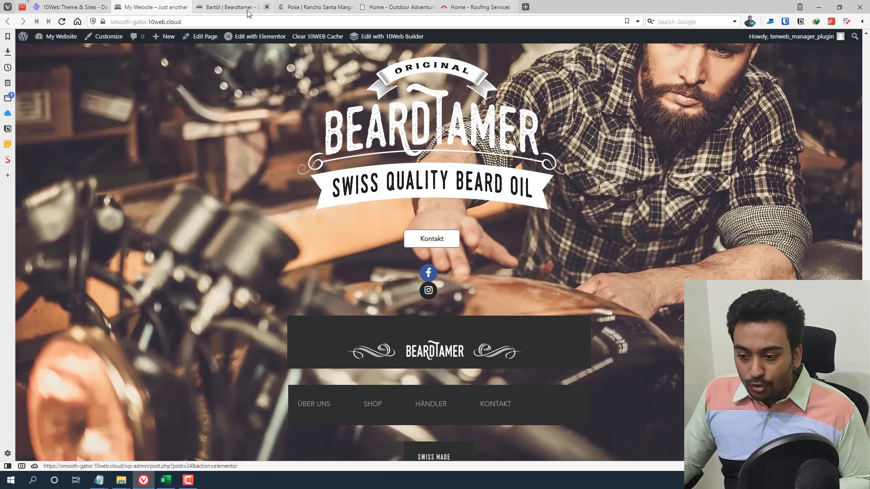
scroll(264, 113, "down", 1)
key("ctrl+Tab")
scroll(324, 236, "down", 3)
scroll(324, 236, "down", 3)
scroll(320, 237, "up", 1)
scroll(320, 237, "down", 1)
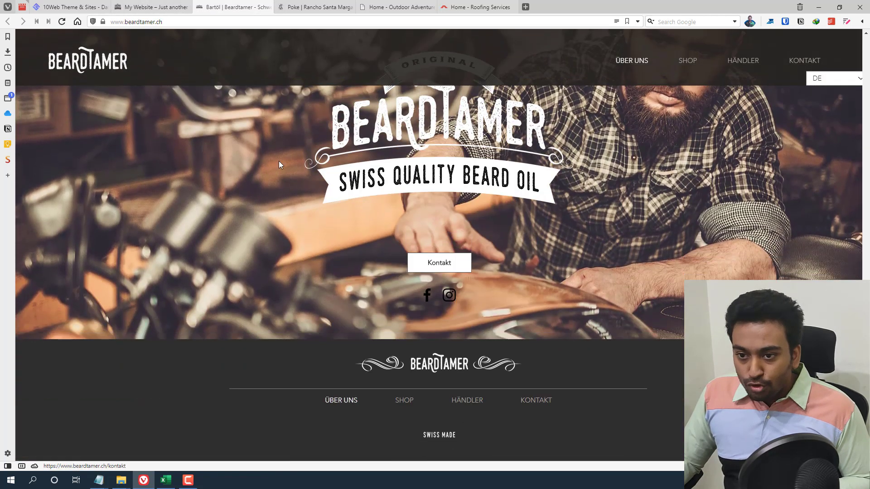
key("ctrl+shift+Tab")
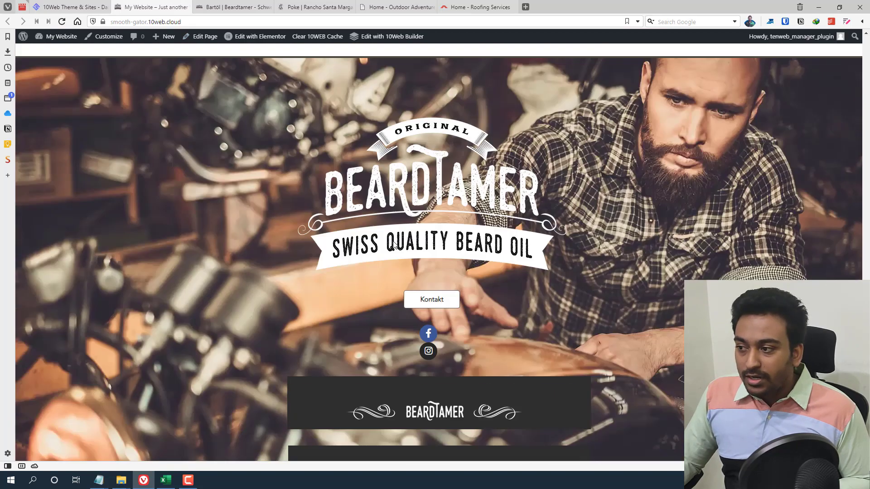
scroll(393, 241, "down", 6)
scroll(392, 242, "down", 10)
scroll(394, 240, "up", 5)
scroll(394, 237, "up", 3)
left_click(235, 6)
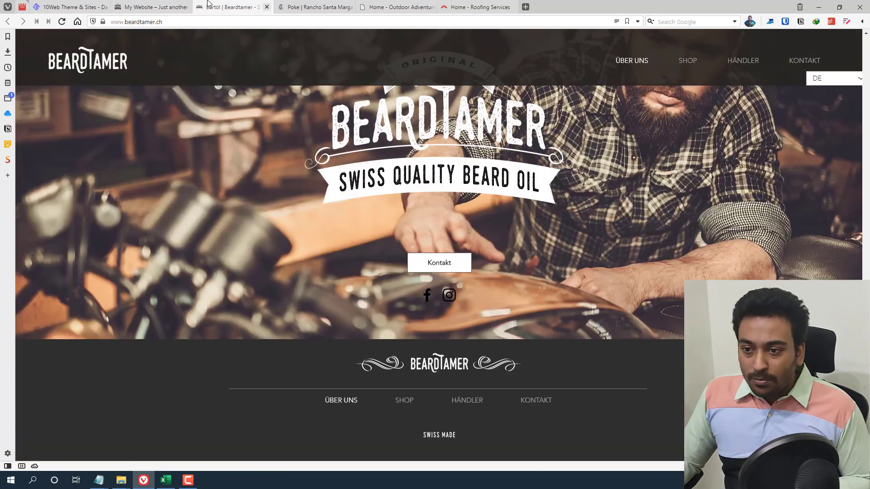
left_click(153, 7)
scroll(316, 190, "down", 3)
scroll(416, 175, "up", 3)
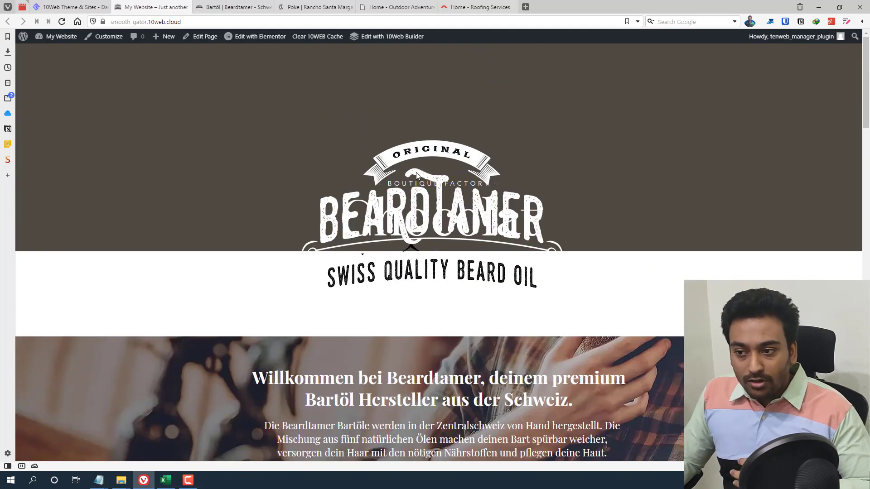
Open the recreated page in Elementor and add test text to the Willkommen heading.
left_click(253, 37)
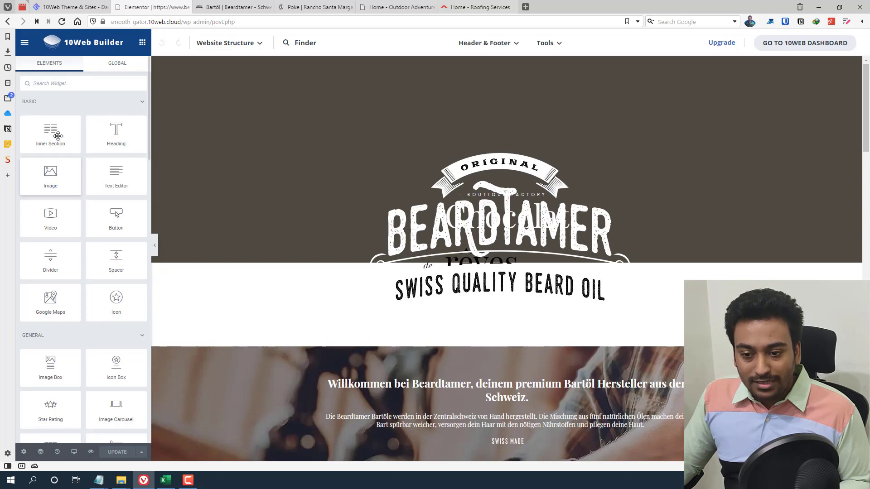
scroll(500, 224, "down", 3)
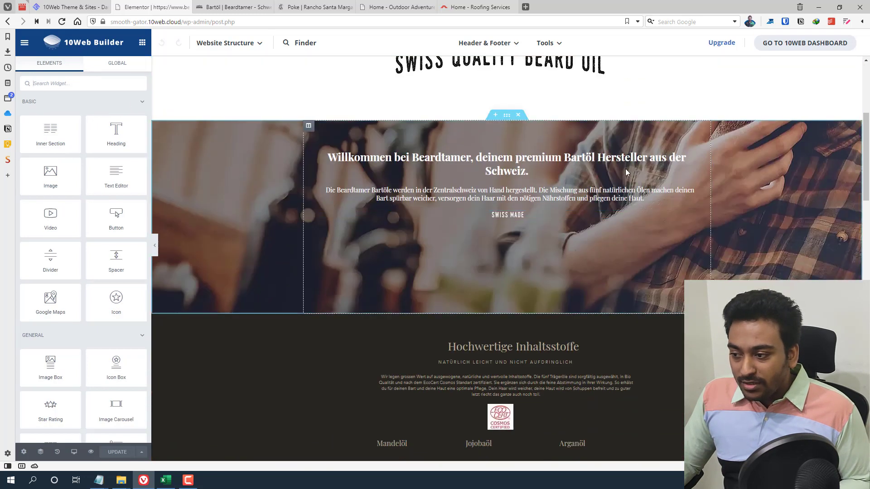
left_click(701, 159)
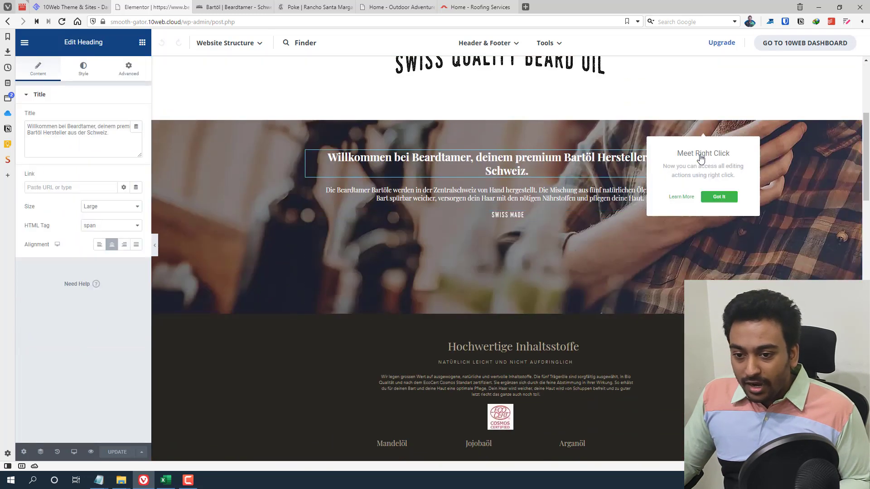
left_click(133, 153)
type("sgdsfsdf")
scroll(601, 197, "up", 3)
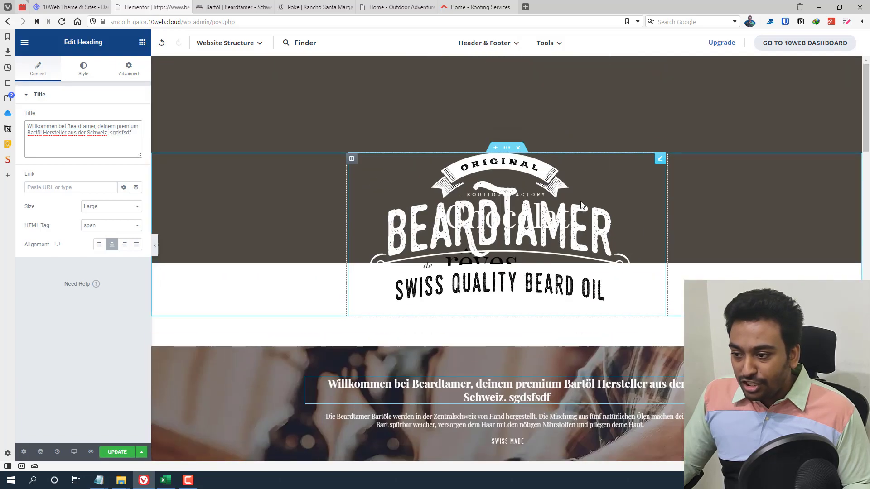
scroll(600, 196, "down", 3)
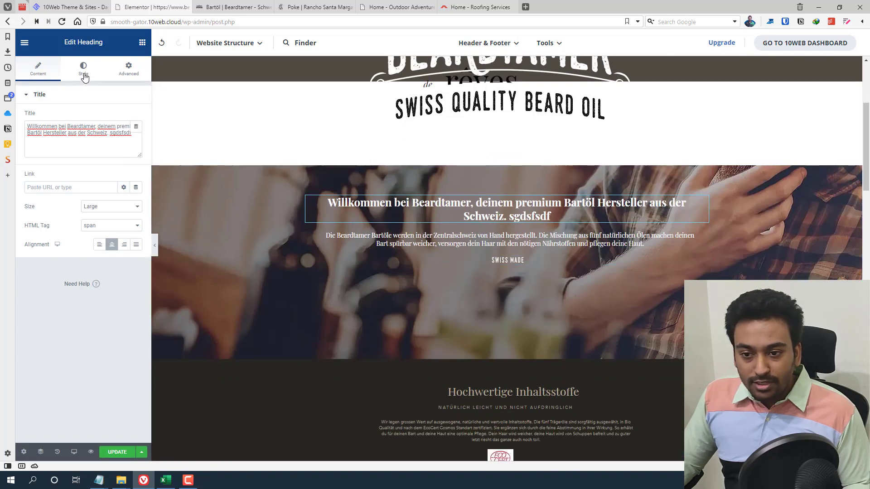
Open the section's Navigator and Style > Background settings, then view beardtamer.ch.
right_click(183, 218)
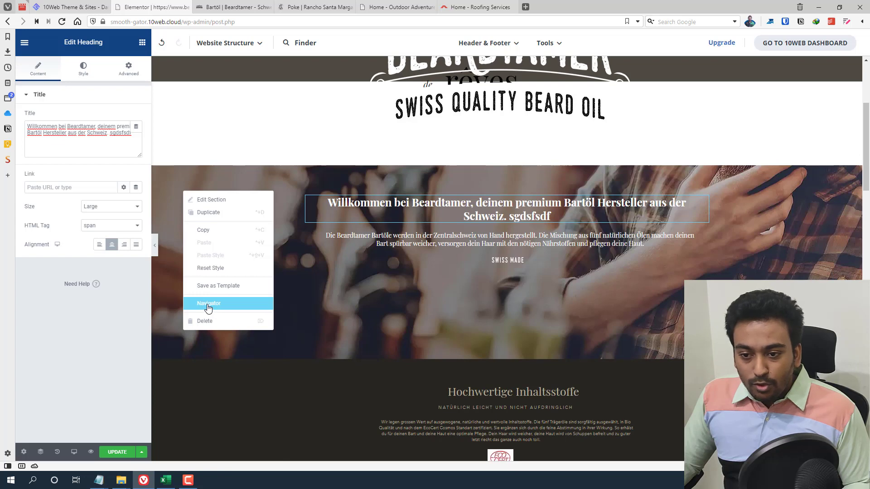
left_click(206, 306)
left_click(86, 74)
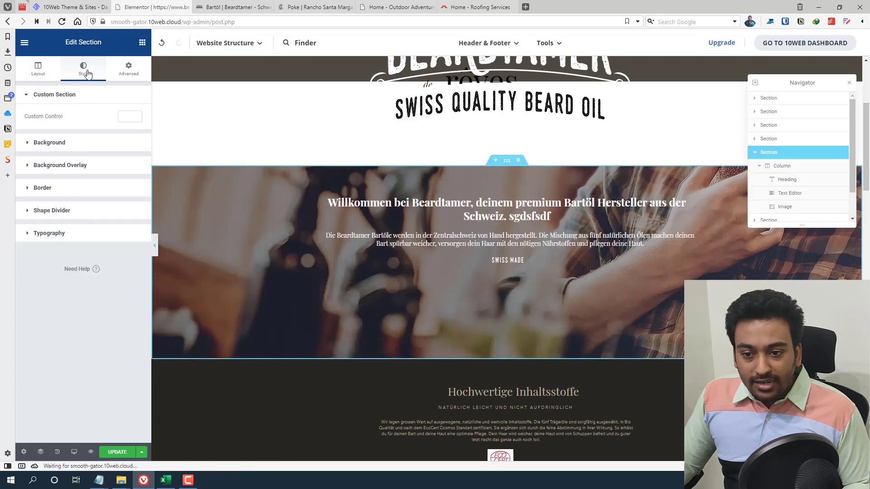
left_click(60, 144)
scroll(430, 252, "down", 3)
scroll(491, 223, "down", 2)
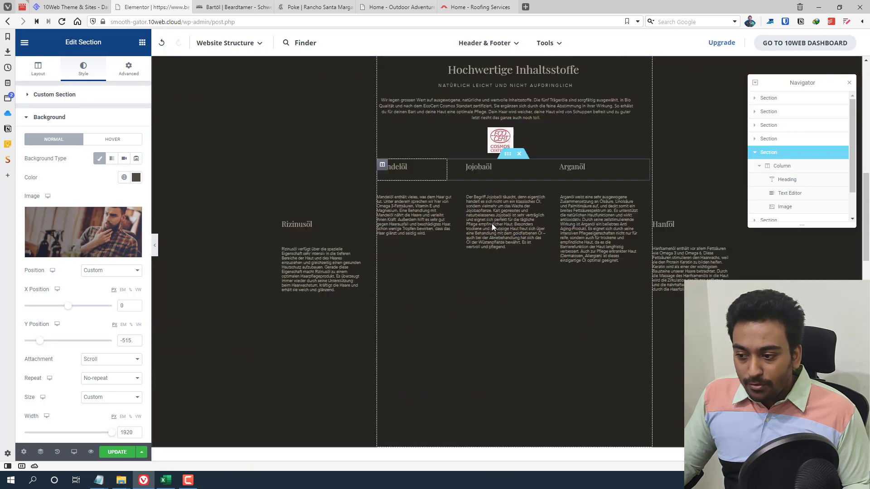
scroll(491, 224, "down", 1)
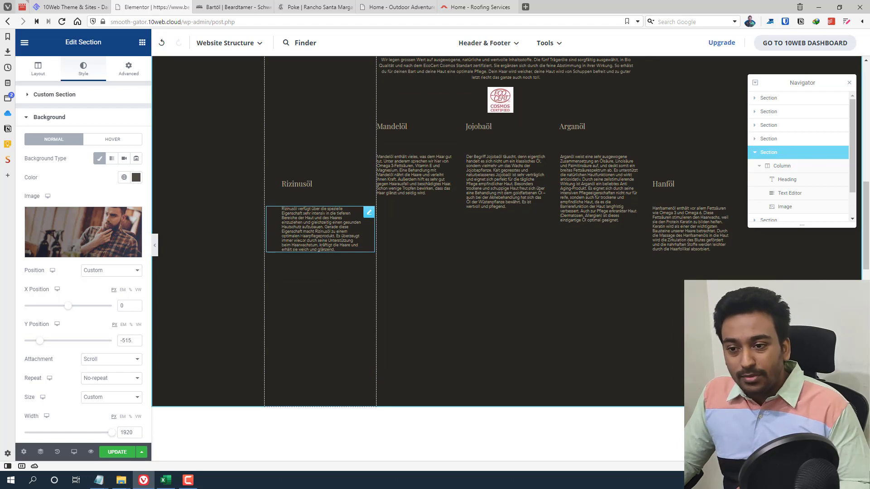
left_click(235, 7)
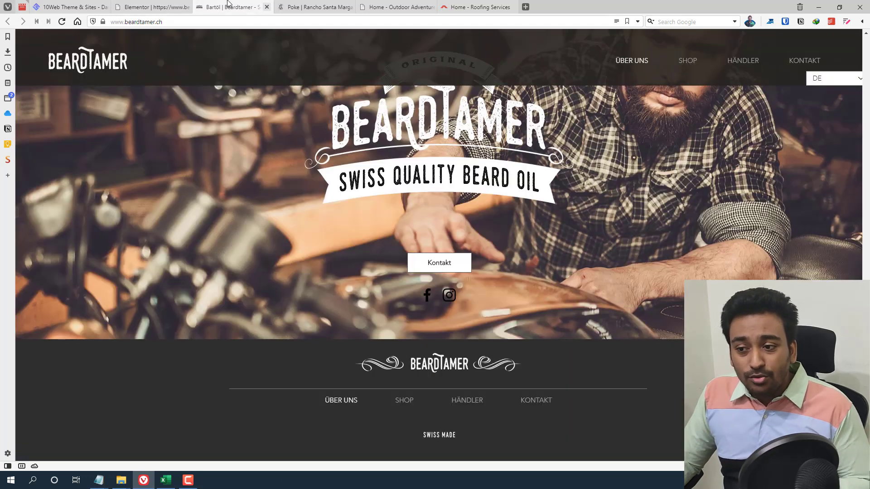
Close the page editor and return to the 10Web dashboard.
left_click(133, 9)
scroll(364, 147, "down", 3)
scroll(364, 148, "down", 2)
scroll(365, 148, "down", 4)
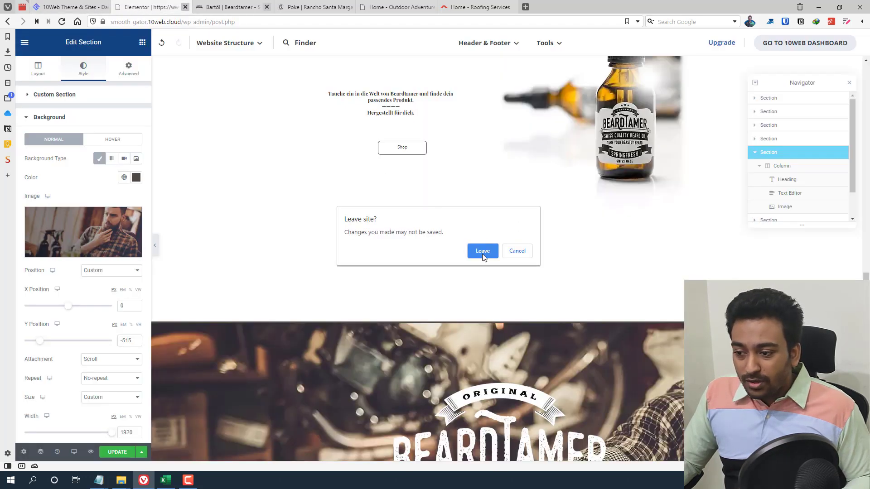
left_click(483, 253)
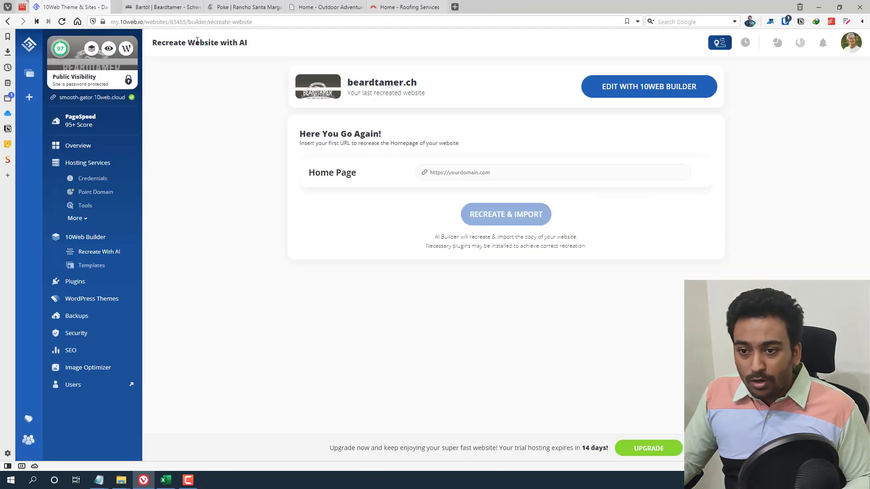
left_click(376, 14)
left_click(85, 6)
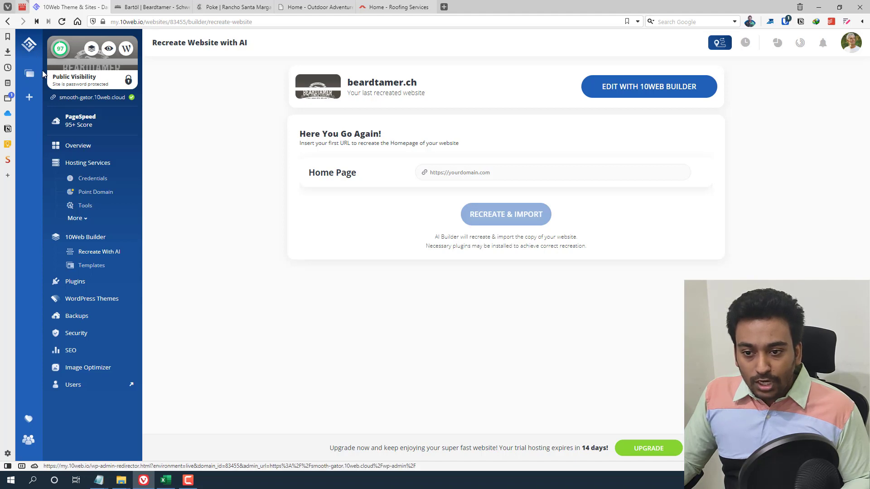
Go to the websites list and remove My Website, confirming the deletion.
left_click_drag(168, 21, 179, 22)
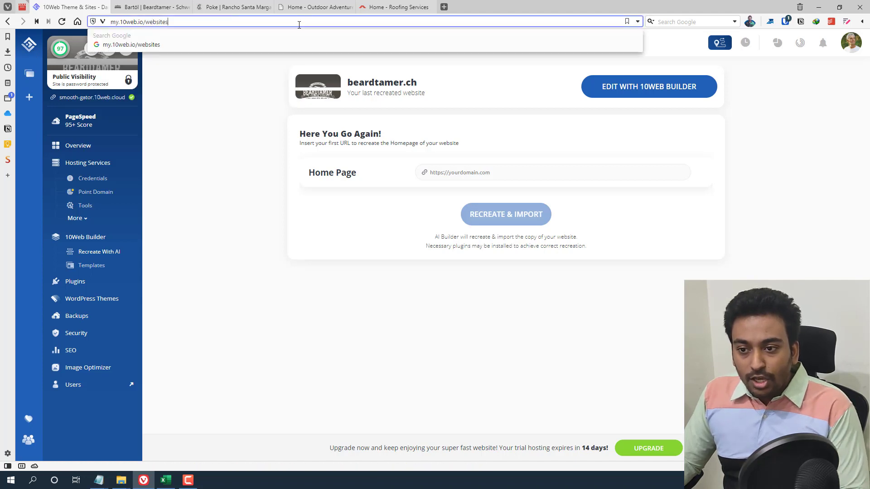
key("Return")
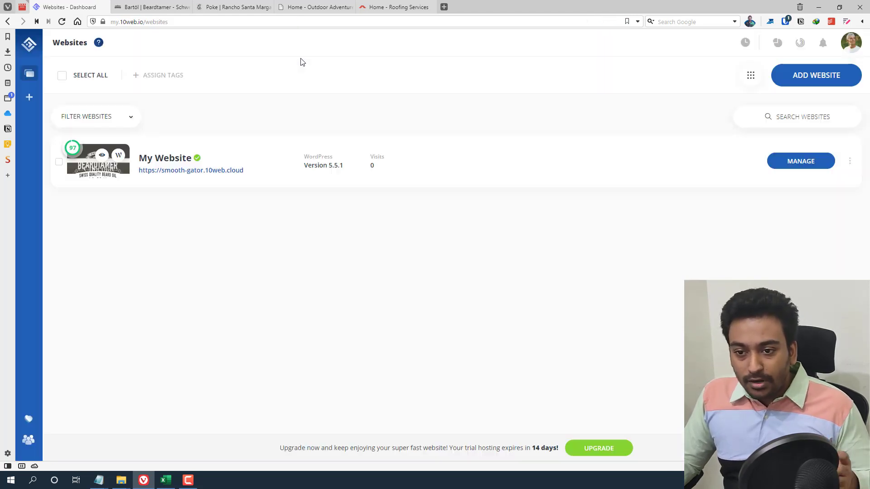
left_click(59, 162)
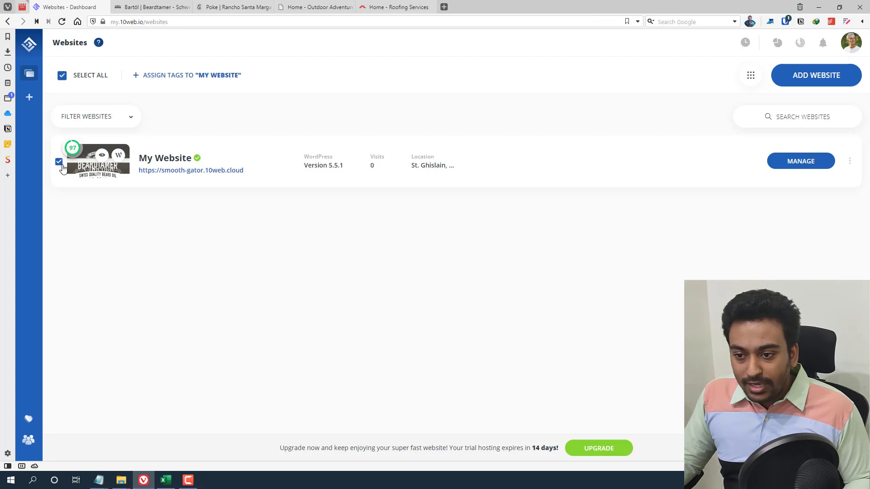
left_click(849, 163)
left_click(825, 190)
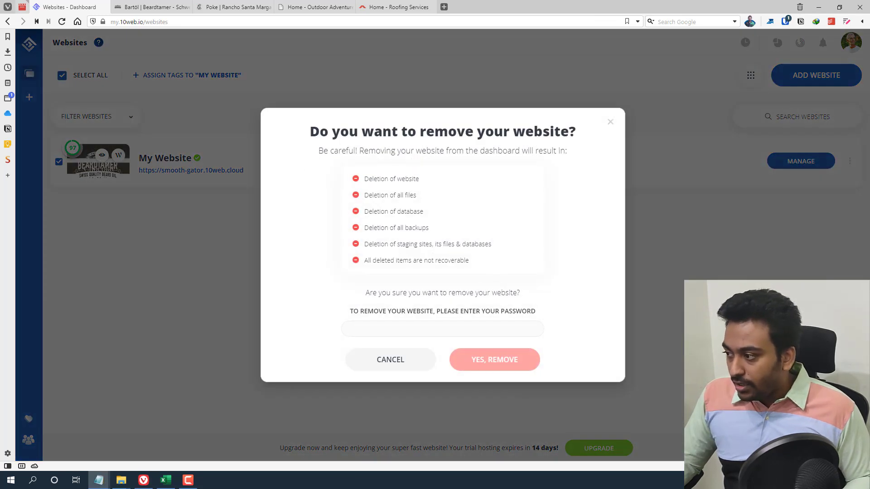
left_click(489, 364)
Close the Beardtamer and Poke Bowlz tabs.
left_click(300, 9)
left_click(230, 12)
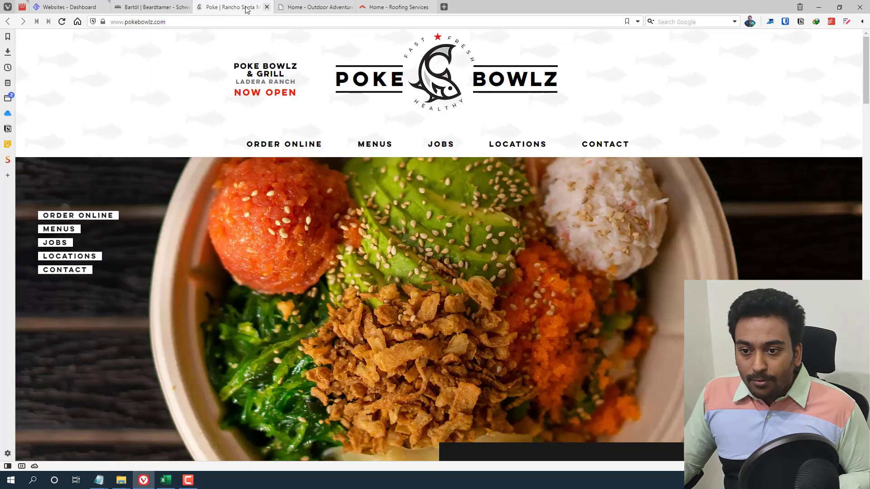
left_click(163, 7)
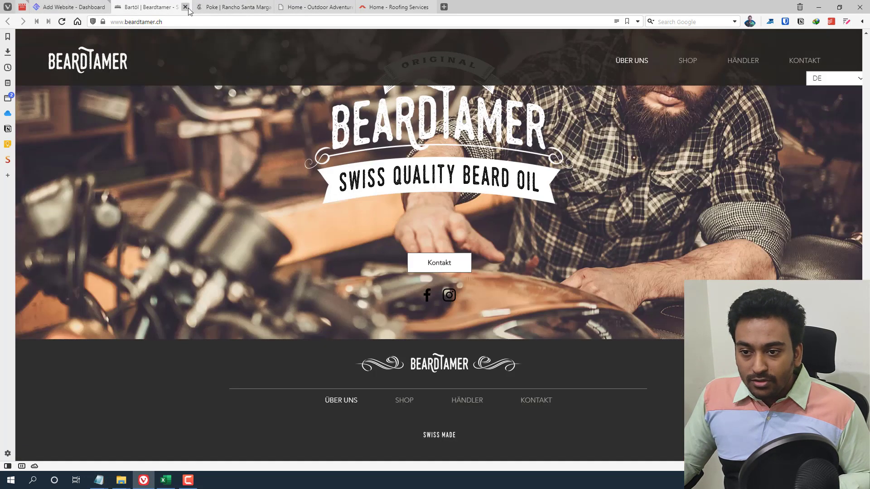
left_click(189, 7)
Look over the Roofing Services page and close the Outdoor Adventure tab.
left_click(207, 8)
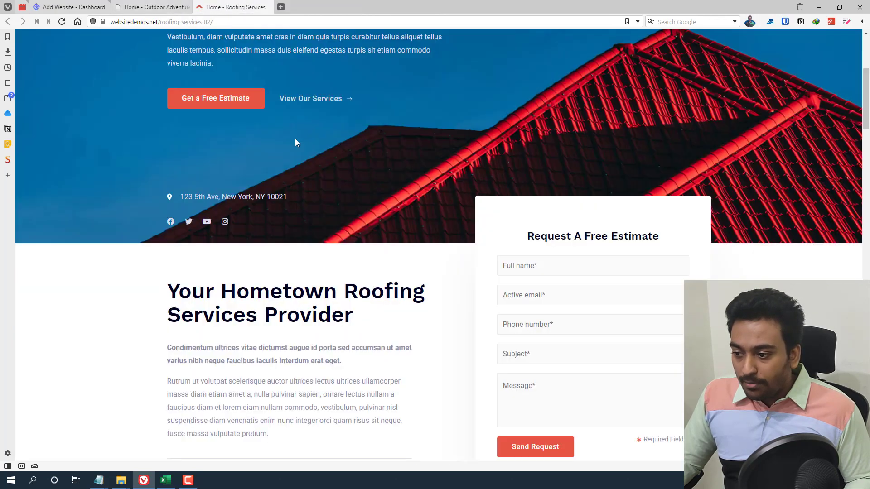
scroll(297, 140, "up", 4)
scroll(299, 140, "down", 2)
scroll(298, 140, "down", 3)
scroll(298, 140, "down", 2)
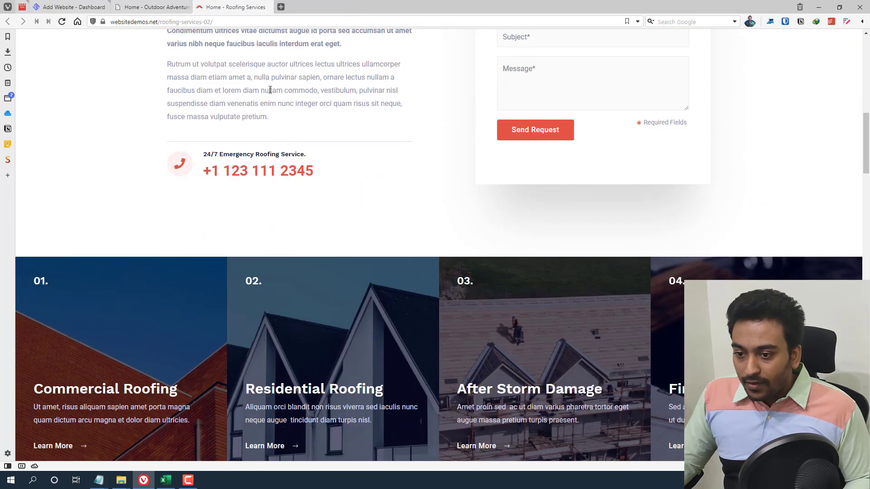
scroll(298, 141, "up", 1)
left_click(233, 22)
scroll(285, 147, "down", 3)
scroll(284, 148, "down", 5)
scroll(285, 146, "down", 3)
scroll(285, 148, "down", 2)
scroll(285, 148, "down", 4)
scroll(285, 147, "down", 5)
left_click(179, 7)
left_click(235, 8)
left_click(185, 7)
Create a new WordPress site titled My Website in the St. Ghislain, Belgium data center.
left_click(81, 6)
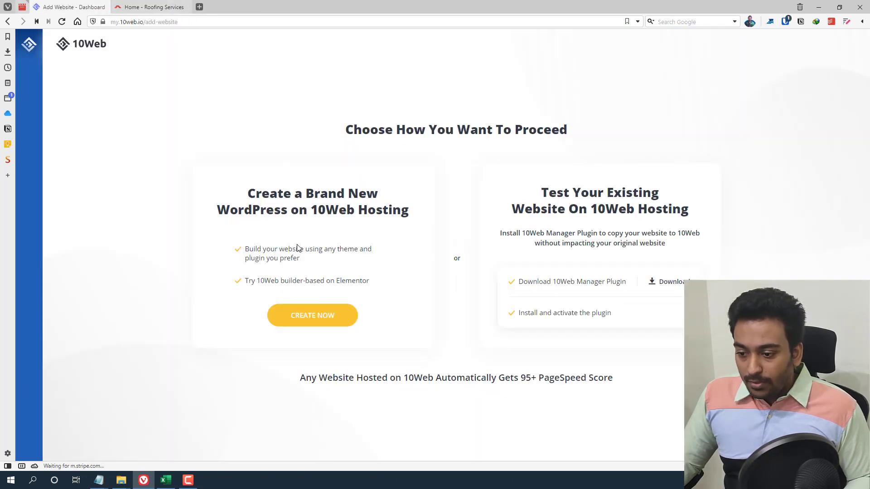
left_click(305, 317)
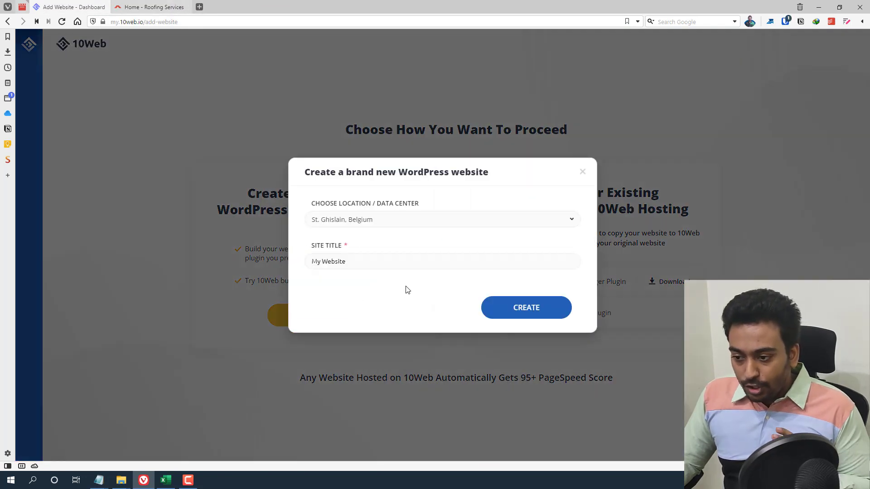
left_click(422, 220)
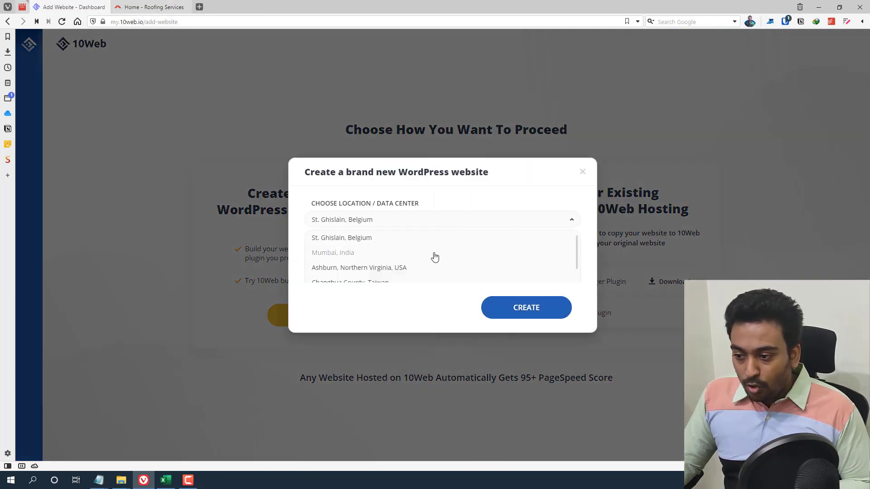
scroll(435, 257, "down", 3)
scroll(435, 257, "up", 3)
left_click(463, 216)
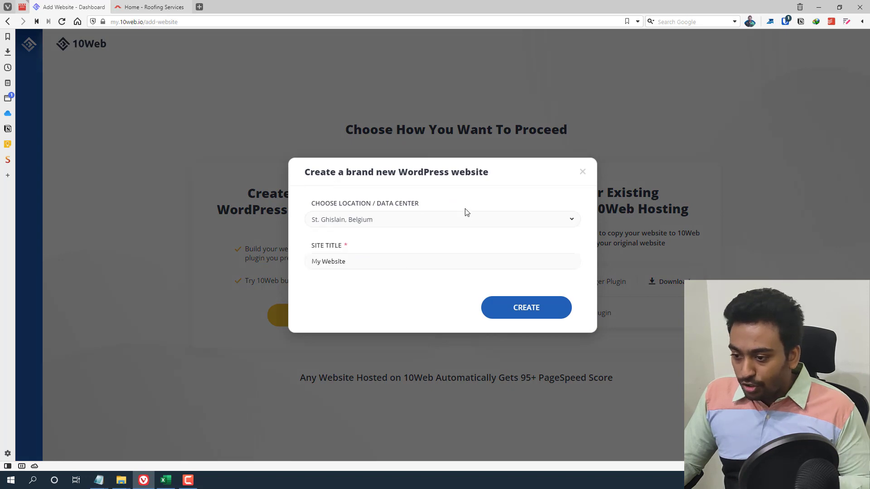
left_click(508, 308)
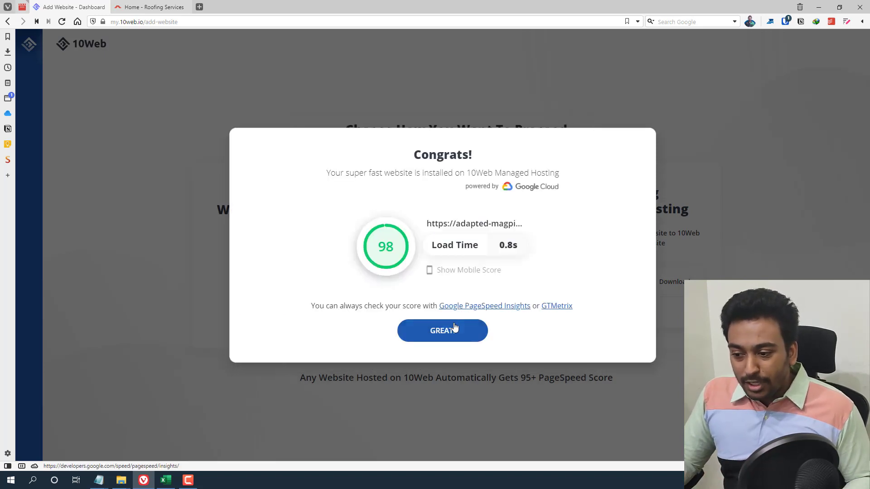
Start the AI recreation of the pasted roofing demo URL, then view the original Roofing Services tab.
left_click(450, 331)
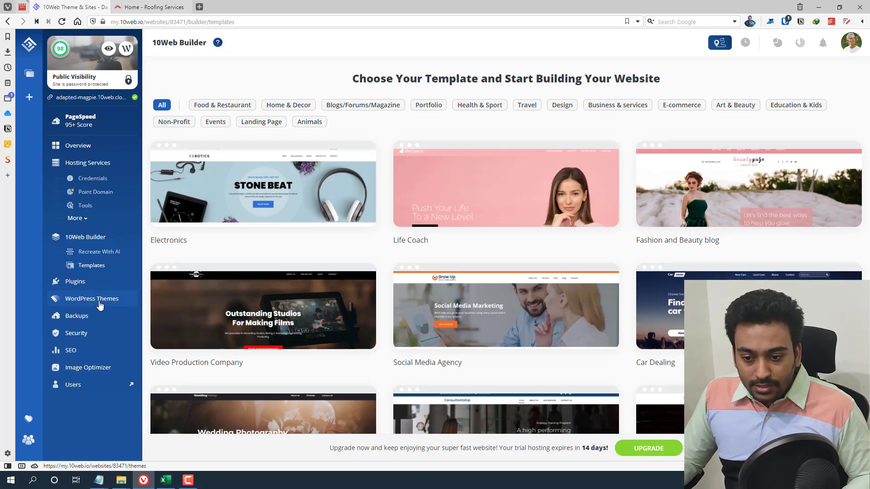
left_click(95, 253)
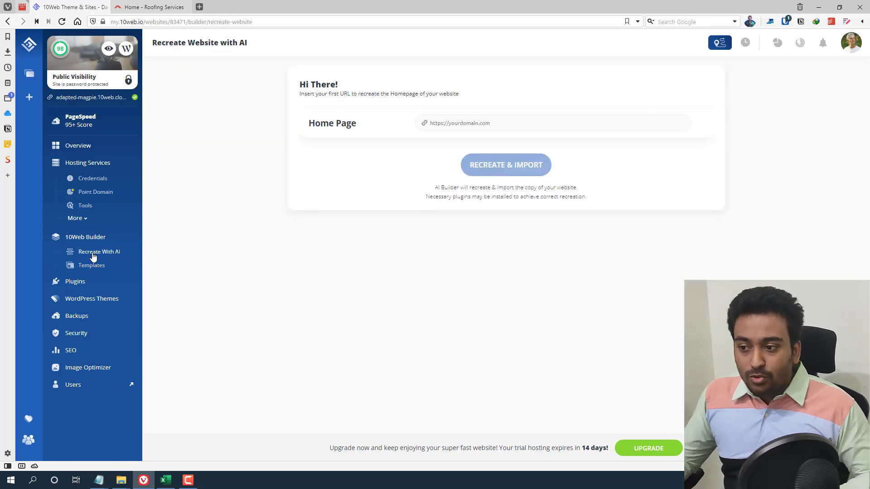
left_click(492, 123)
type("https://websitedemos.net/roofing-services-02/")
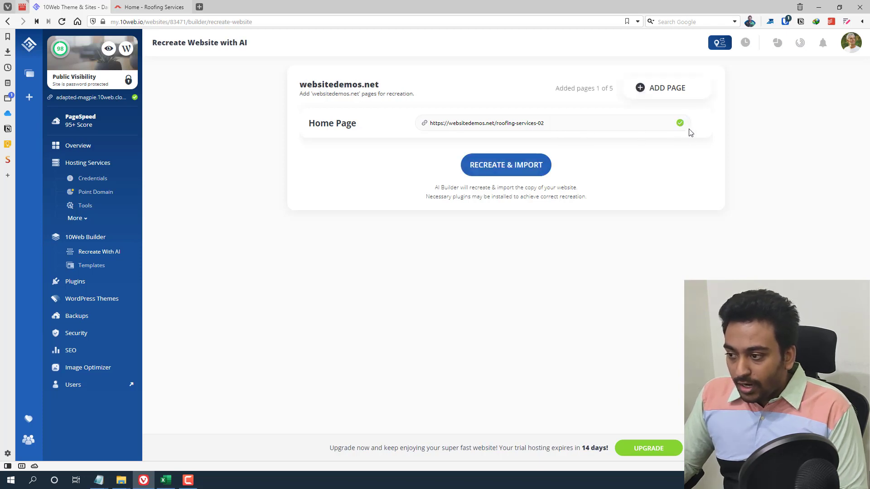
left_click(521, 167)
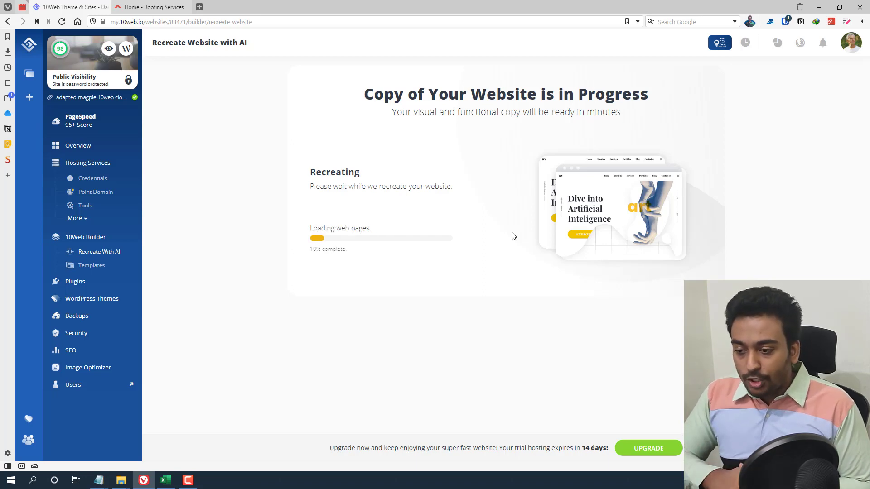
left_click(141, 4)
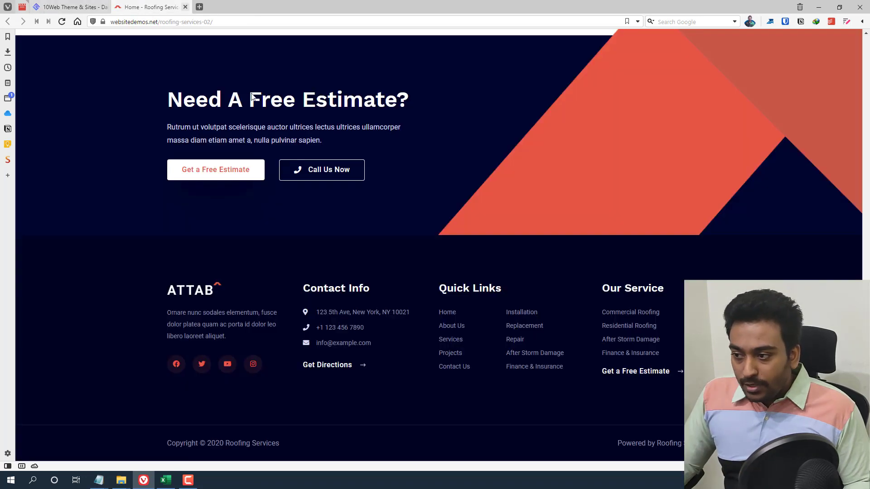
scroll(585, 253, "up", 4)
scroll(586, 253, "up", 5)
scroll(613, 252, "up", 5)
scroll(612, 258, "up", 5)
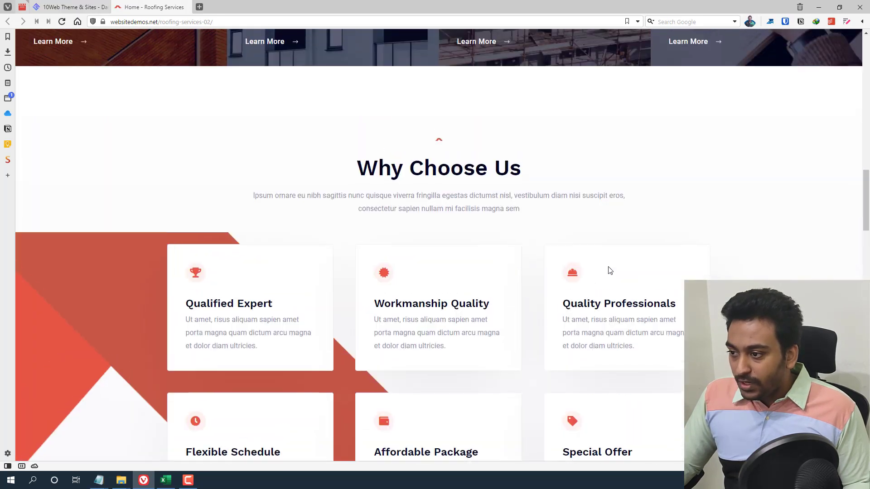
scroll(608, 269, "up", 5)
scroll(609, 270, "up", 5)
scroll(609, 269, "up", 3)
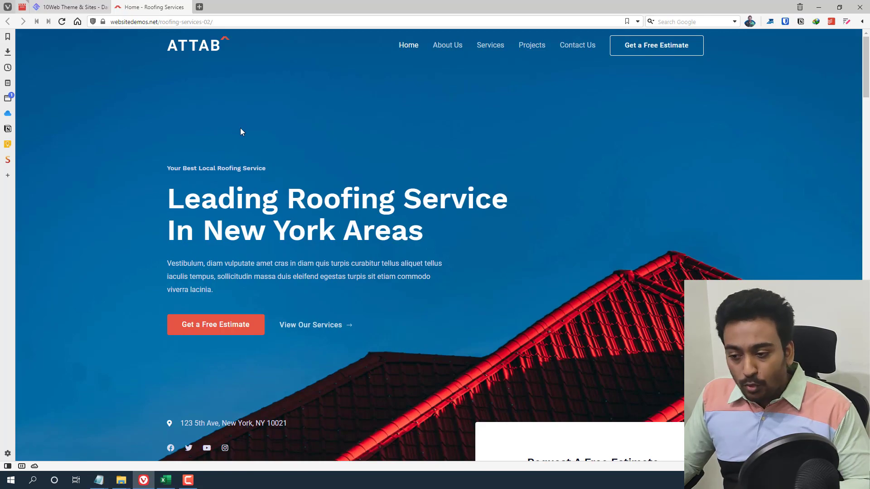
scroll(240, 128, "down", 3)
scroll(241, 128, "down", 5)
scroll(241, 128, "down", 5)
scroll(242, 132, "down", 5)
scroll(268, 136, "down", 4)
scroll(755, 93, "up", 1)
scroll(852, 51, "up", 3)
scroll(851, 51, "up", 3)
scroll(816, 48, "up", 10)
Go back to the 10Web tab to check the roofing homepage recreation progress.
left_click(75, 7)
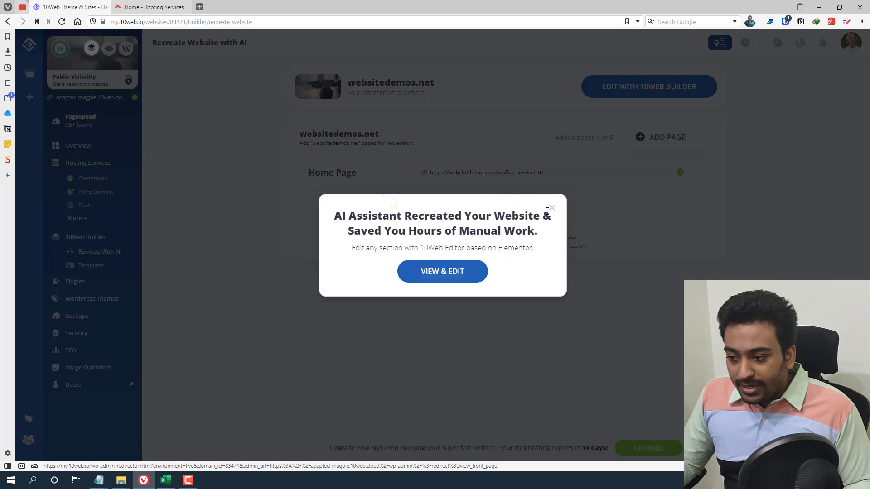
Open the recreated site's live address and compare it with the original roofing demo.
left_click(551, 208)
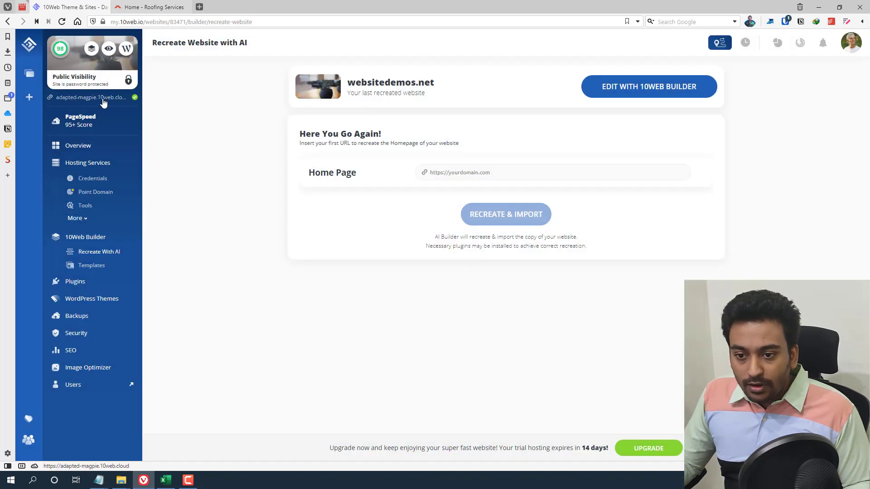
left_click(104, 102)
mouse_move(229, 7)
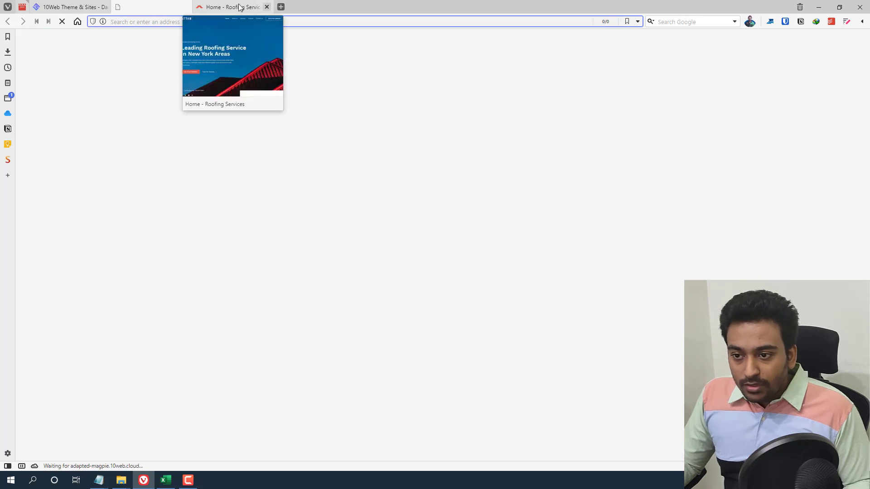
left_click(239, 7)
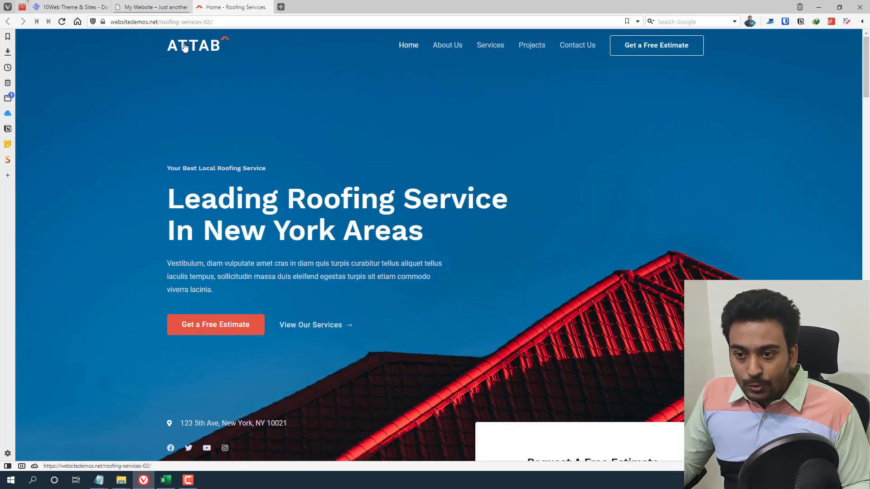
left_click(158, 13)
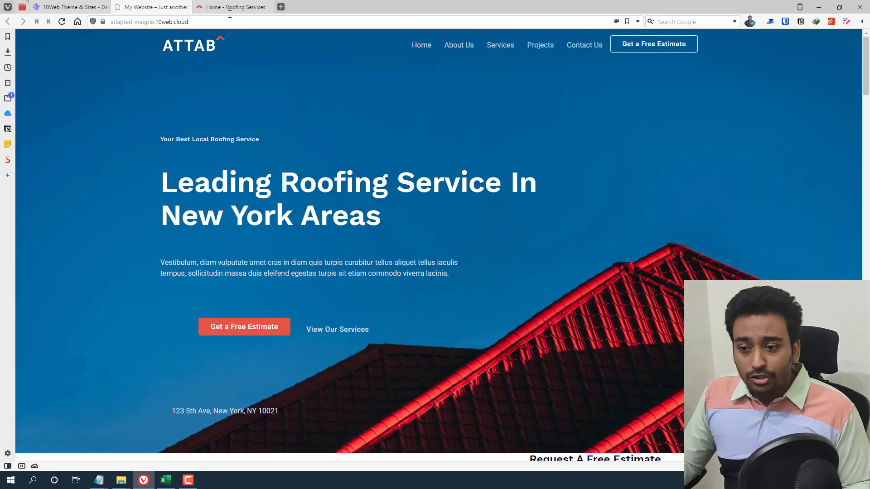
left_click(248, 9)
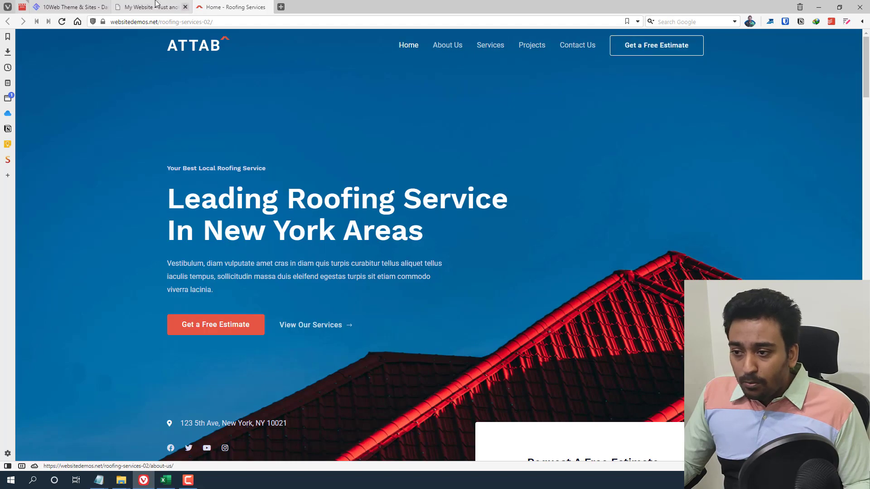
scroll(267, 89, "down", 3)
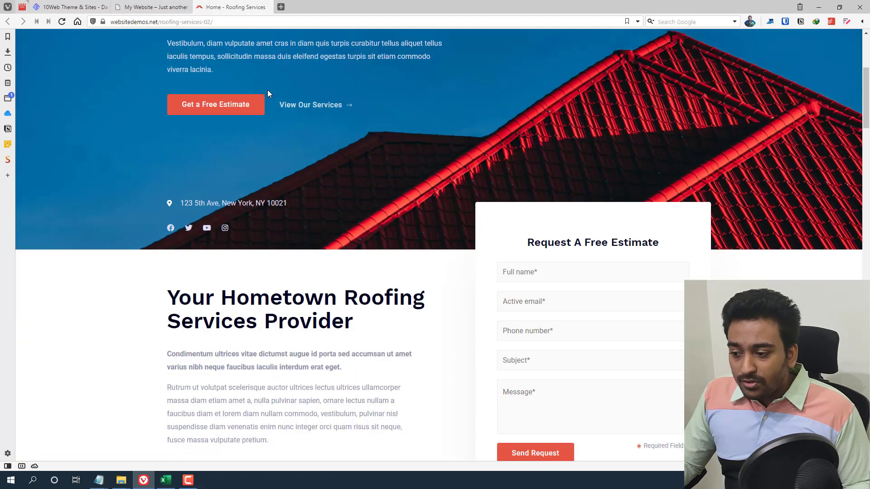
scroll(268, 89, "down", 2)
Compare the recreated and original homepages' upper sections and service cards.
left_click(155, 7)
scroll(189, 97, "down", 3)
scroll(189, 98, "down", 2)
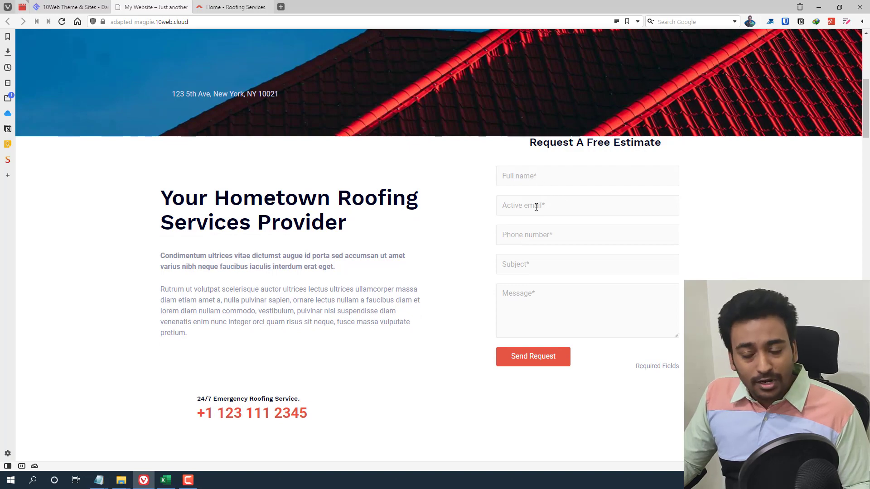
scroll(528, 220, "down", 2)
scroll(355, 208, "down", 2)
scroll(306, 140, "down", 2)
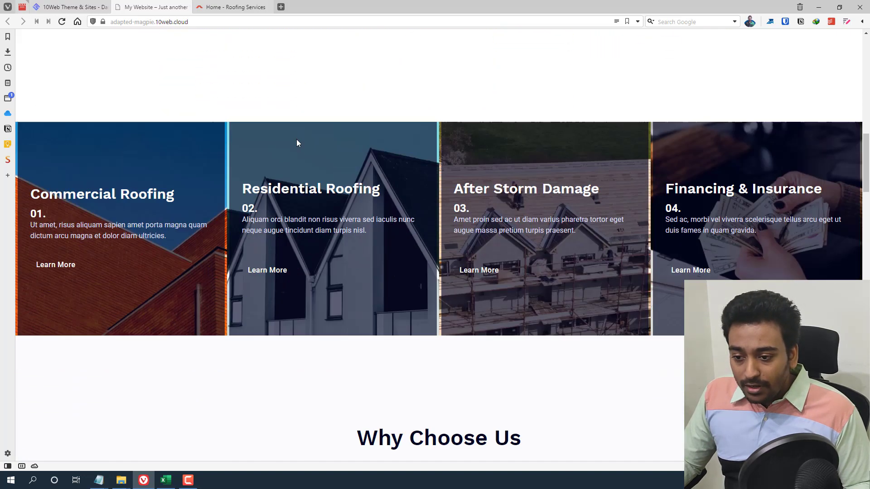
key("ctrl+Tab")
scroll(319, 140, "down", 5)
left_click(164, 6)
left_click(203, 5)
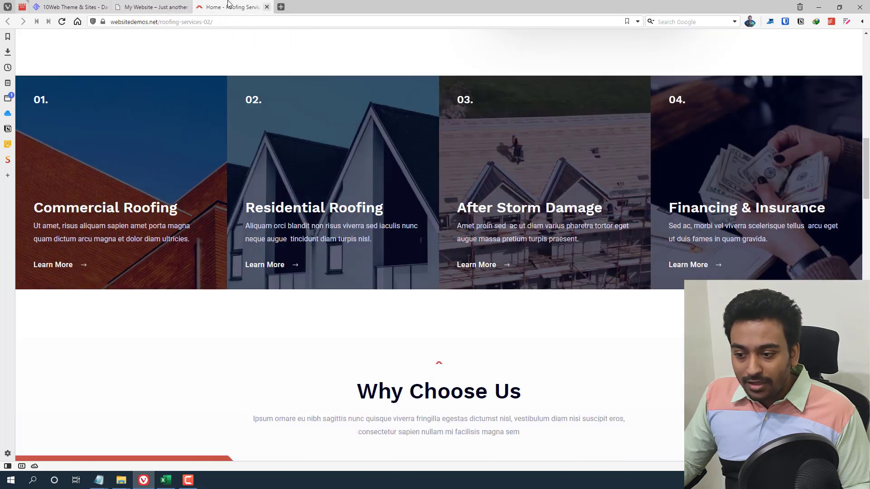
left_click(167, 6)
scroll(268, 165, "down", 2)
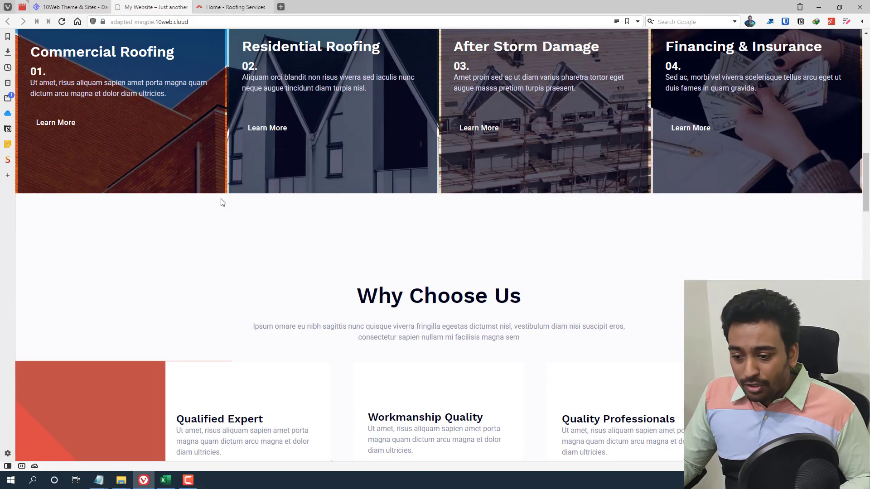
scroll(220, 200, "down", 3)
left_click(227, 8)
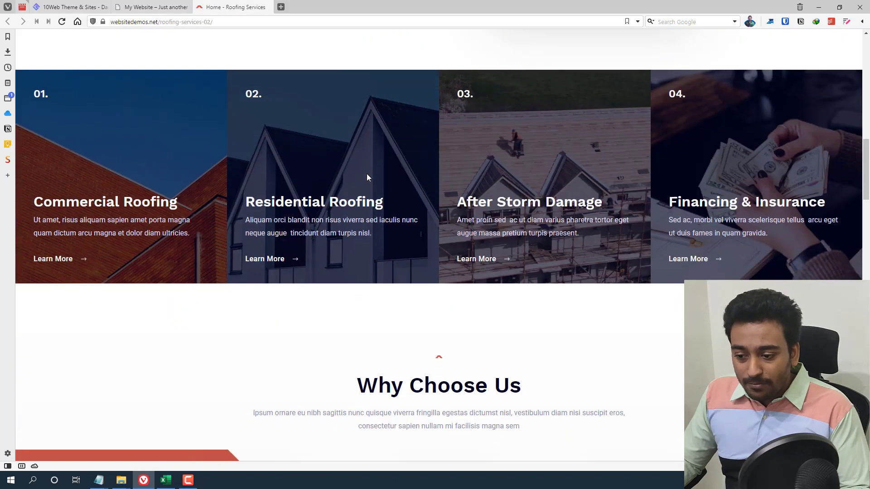
scroll(366, 174, "down", 3)
scroll(337, 160, "down", 2)
left_click(169, 5)
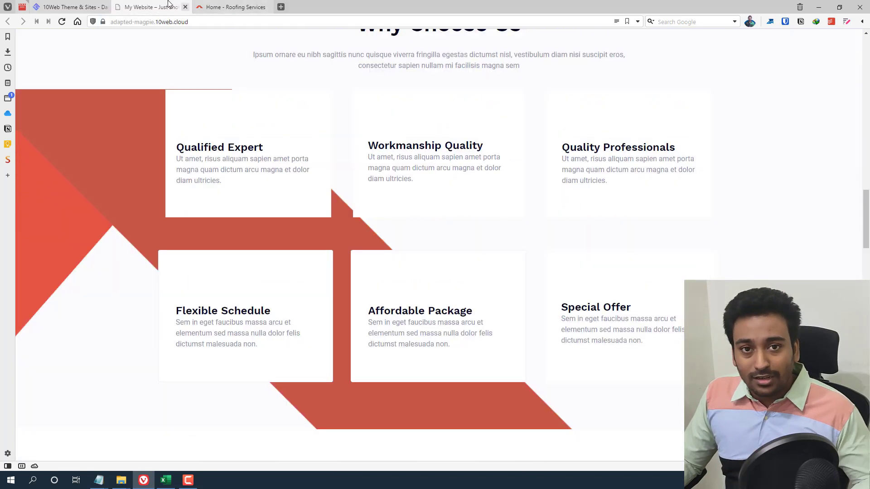
scroll(333, 163, "down", 3)
scroll(330, 191, "down", 2)
scroll(325, 176, "down", 3)
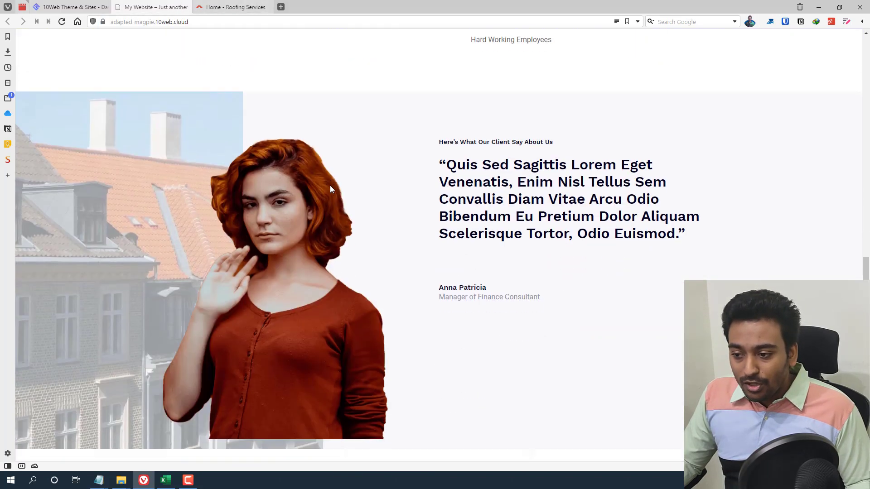
Compare the logos section, estimate banner and footer, then return to the 10Web dashboard.
left_click(251, 6)
scroll(349, 159, "down", 2)
scroll(349, 159, "down", 4)
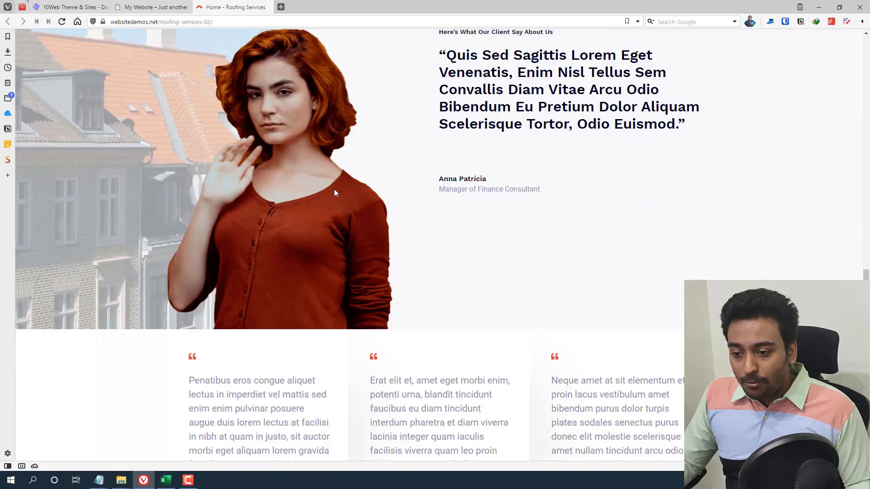
scroll(333, 189, "down", 3)
scroll(292, 167, "down", 2)
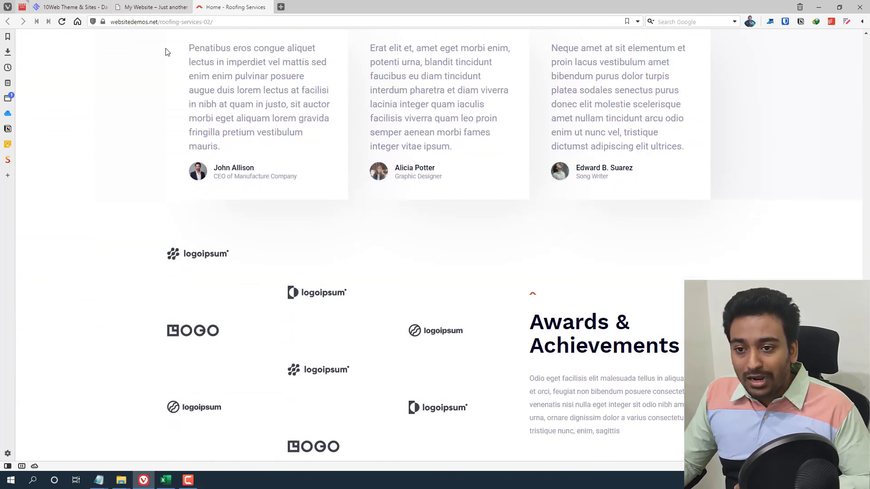
left_click(153, 5)
scroll(320, 217, "down", 3)
scroll(321, 216, "down", 3)
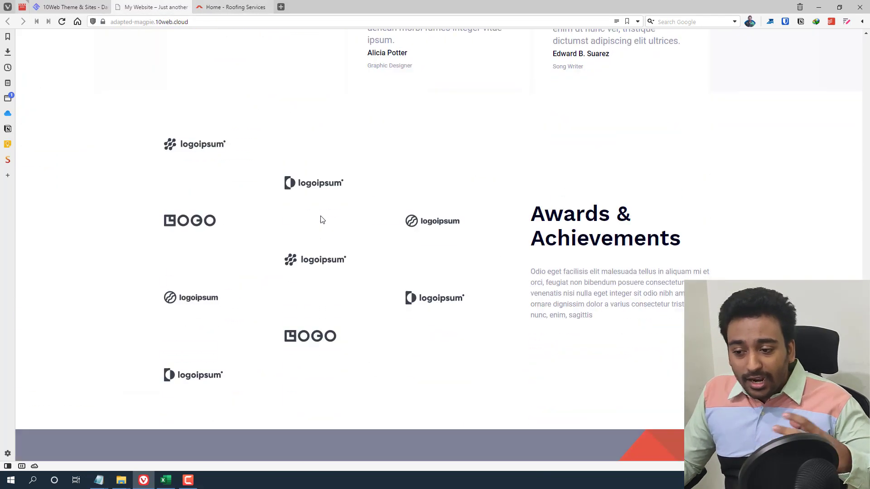
scroll(319, 198, "down", 2)
scroll(320, 199, "down", 4)
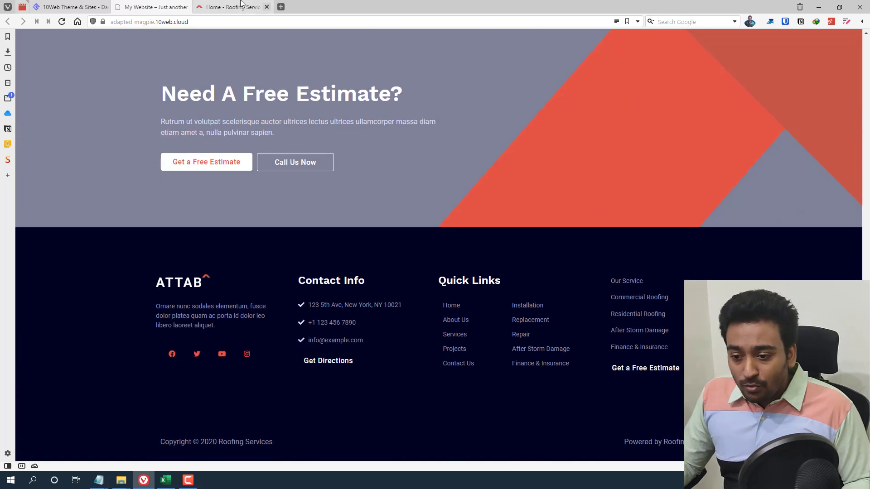
left_click(240, 4)
scroll(384, 213, "down", 5)
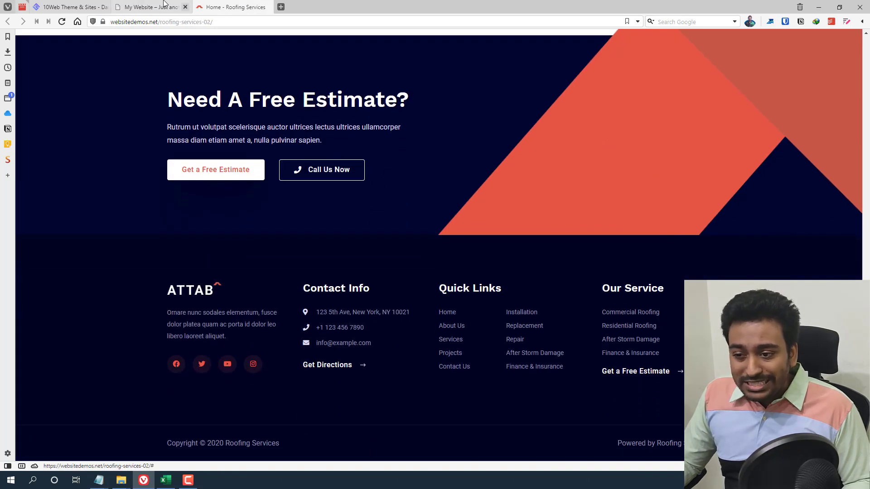
left_click(162, 4)
scroll(273, 146, "up", 1)
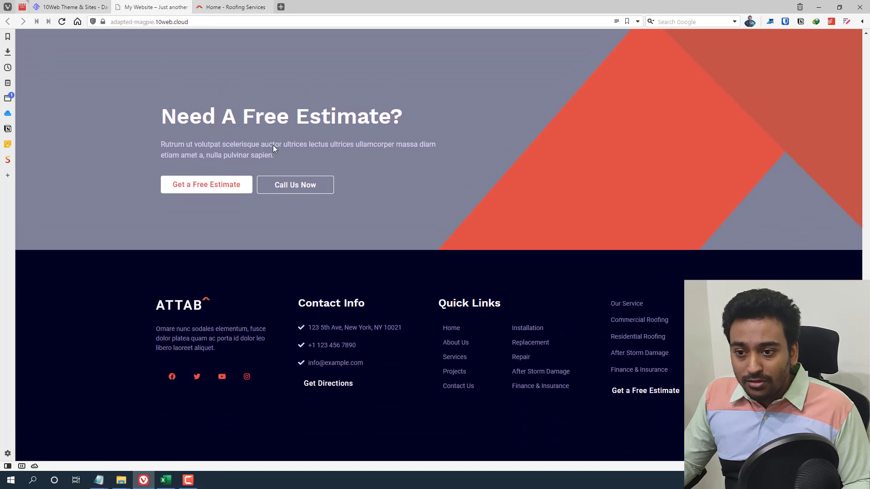
scroll(273, 145, "up", 3)
scroll(273, 145, "up", 2)
scroll(273, 145, "up", 3)
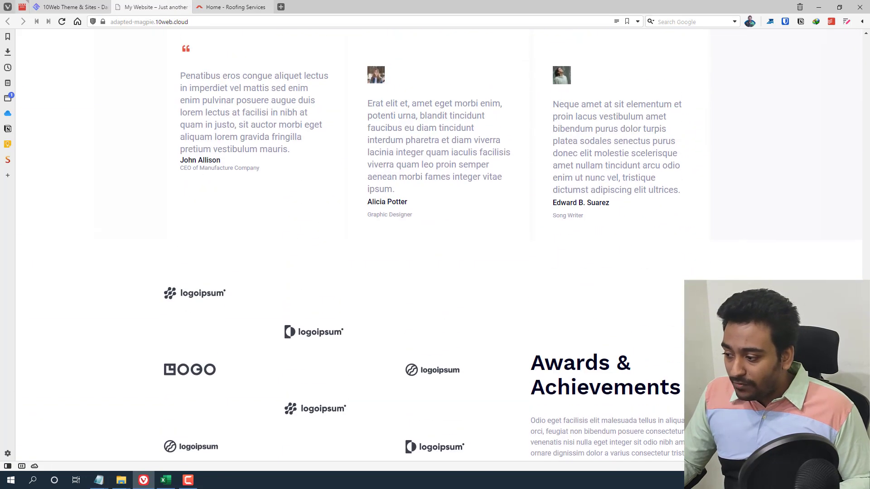
scroll(853, 163, "up", 5)
scroll(845, 57, "up", 10)
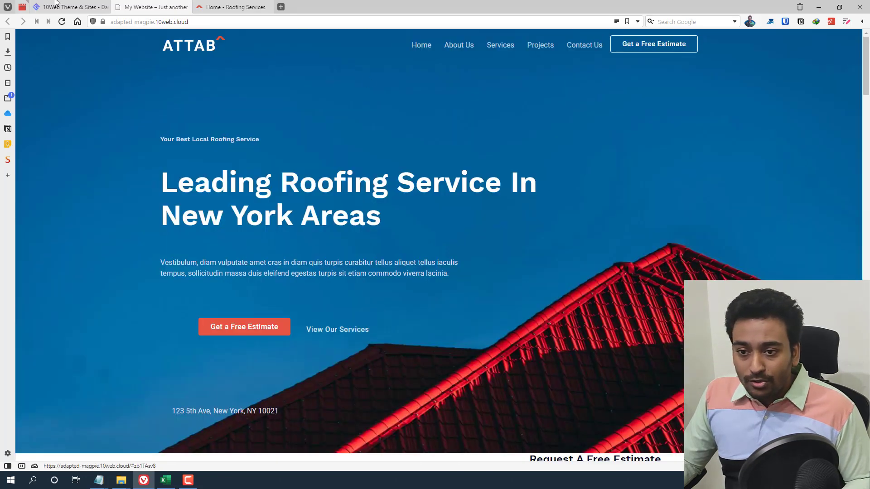
left_click(75, 6)
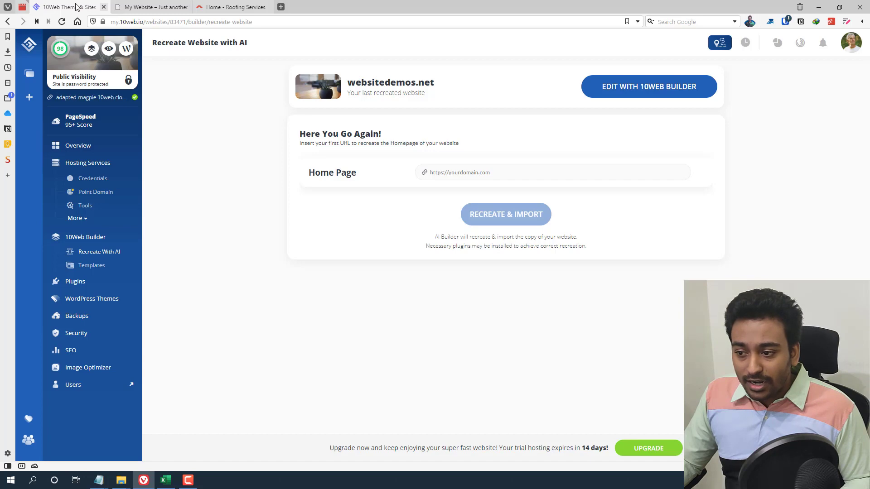
Launch 10Web Builder on the recreated homepage, checking the tabs while the editor loads.
left_click(641, 93)
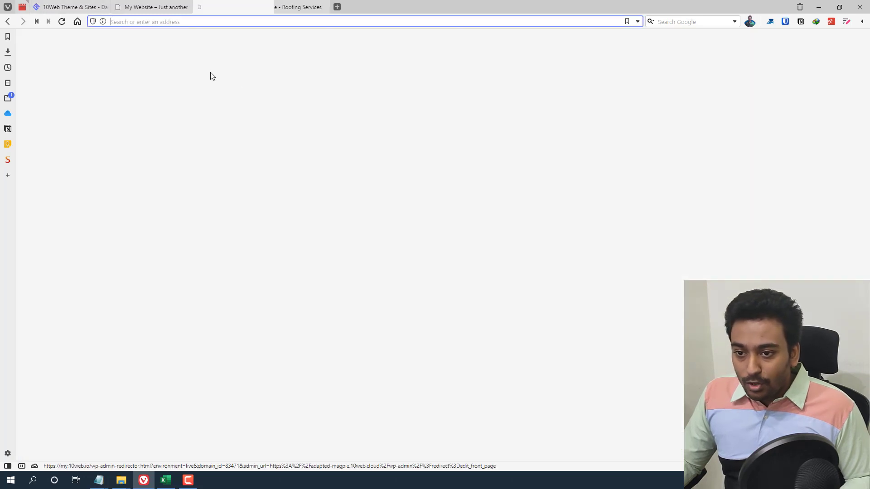
left_click(170, 8)
left_click(208, 8)
left_click(165, 8)
left_click(221, 8)
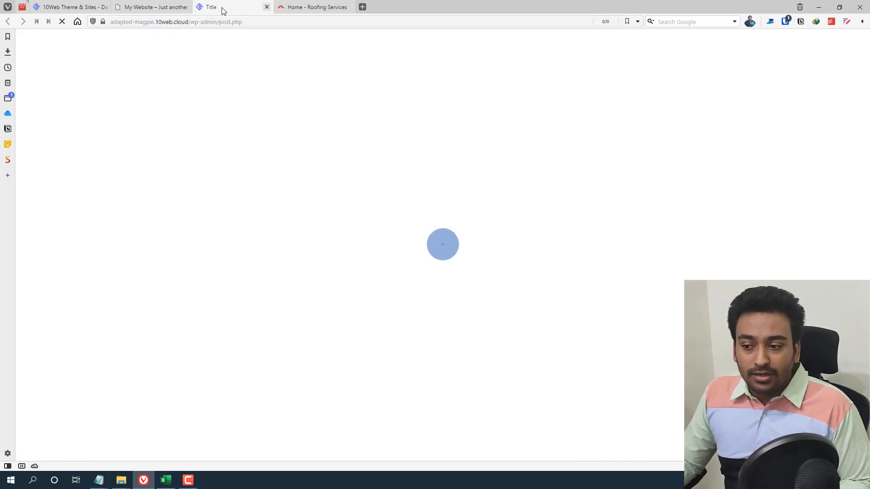
left_click(177, 7)
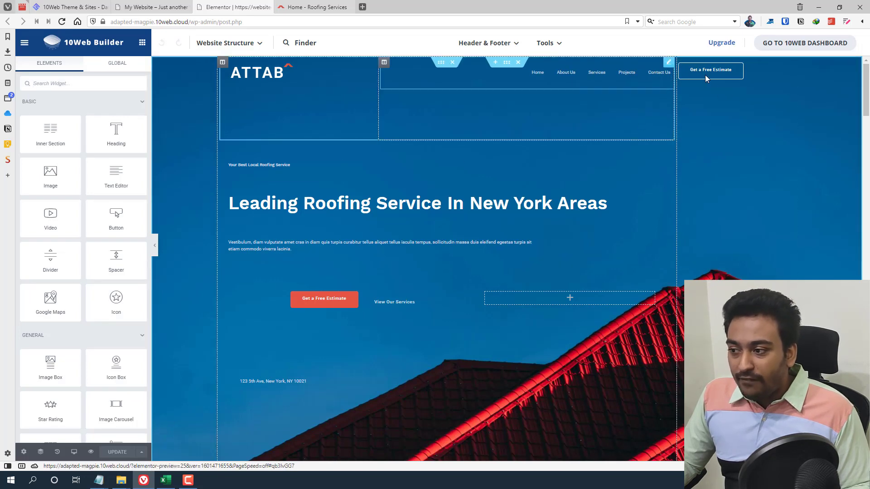
Select the hero heading and change its wording to include the Test text.
left_click(668, 65)
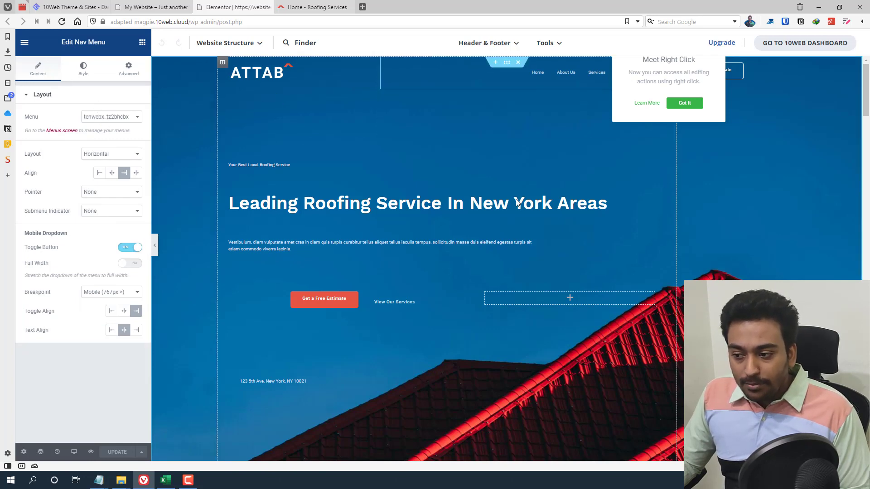
left_click(669, 199)
left_click(100, 127)
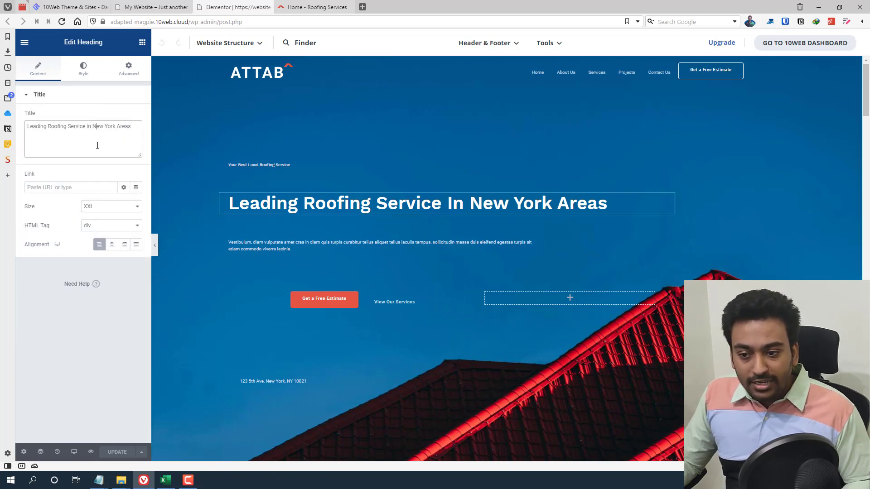
type("fdgdfg")
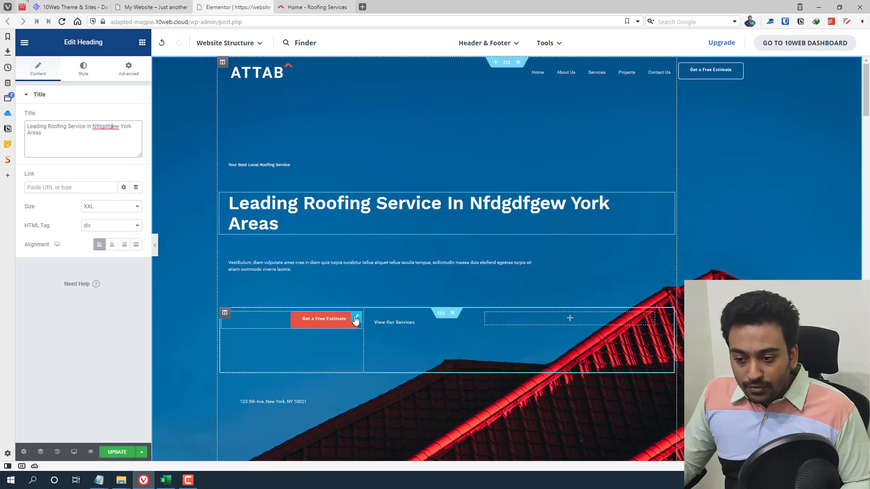
Give the Get a Free Estimate button a dark brown background colour.
left_click(320, 318)
left_click(83, 72)
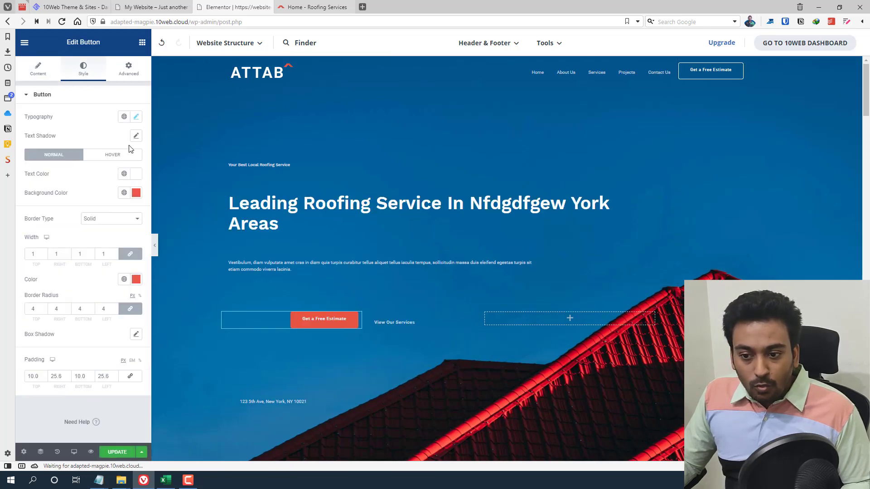
left_click(136, 192)
left_click_drag(127, 249, 55, 274)
scroll(387, 275, "down", 1)
scroll(387, 279, "down", 10)
scroll(387, 279, "down", 5)
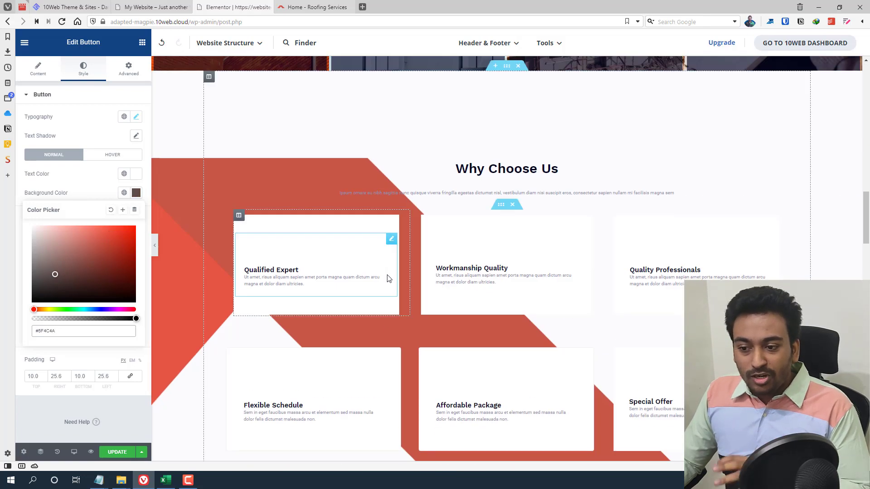
scroll(386, 278, "down", 3)
scroll(387, 278, "down", 2)
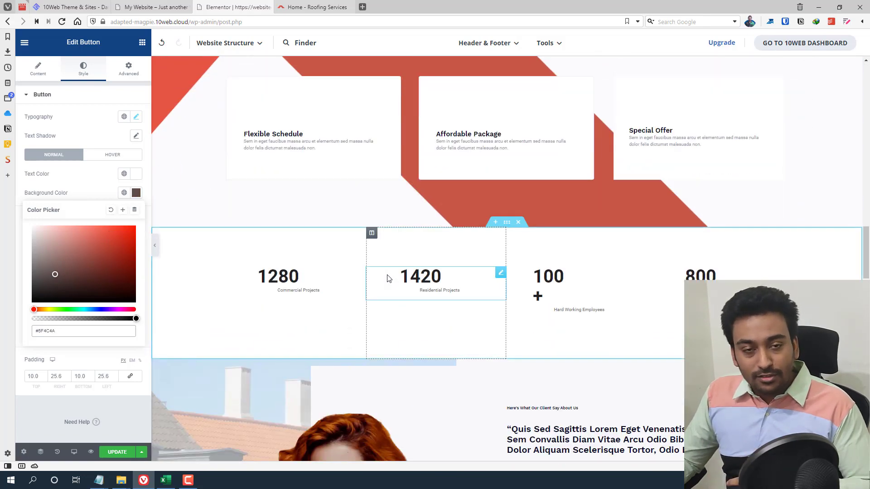